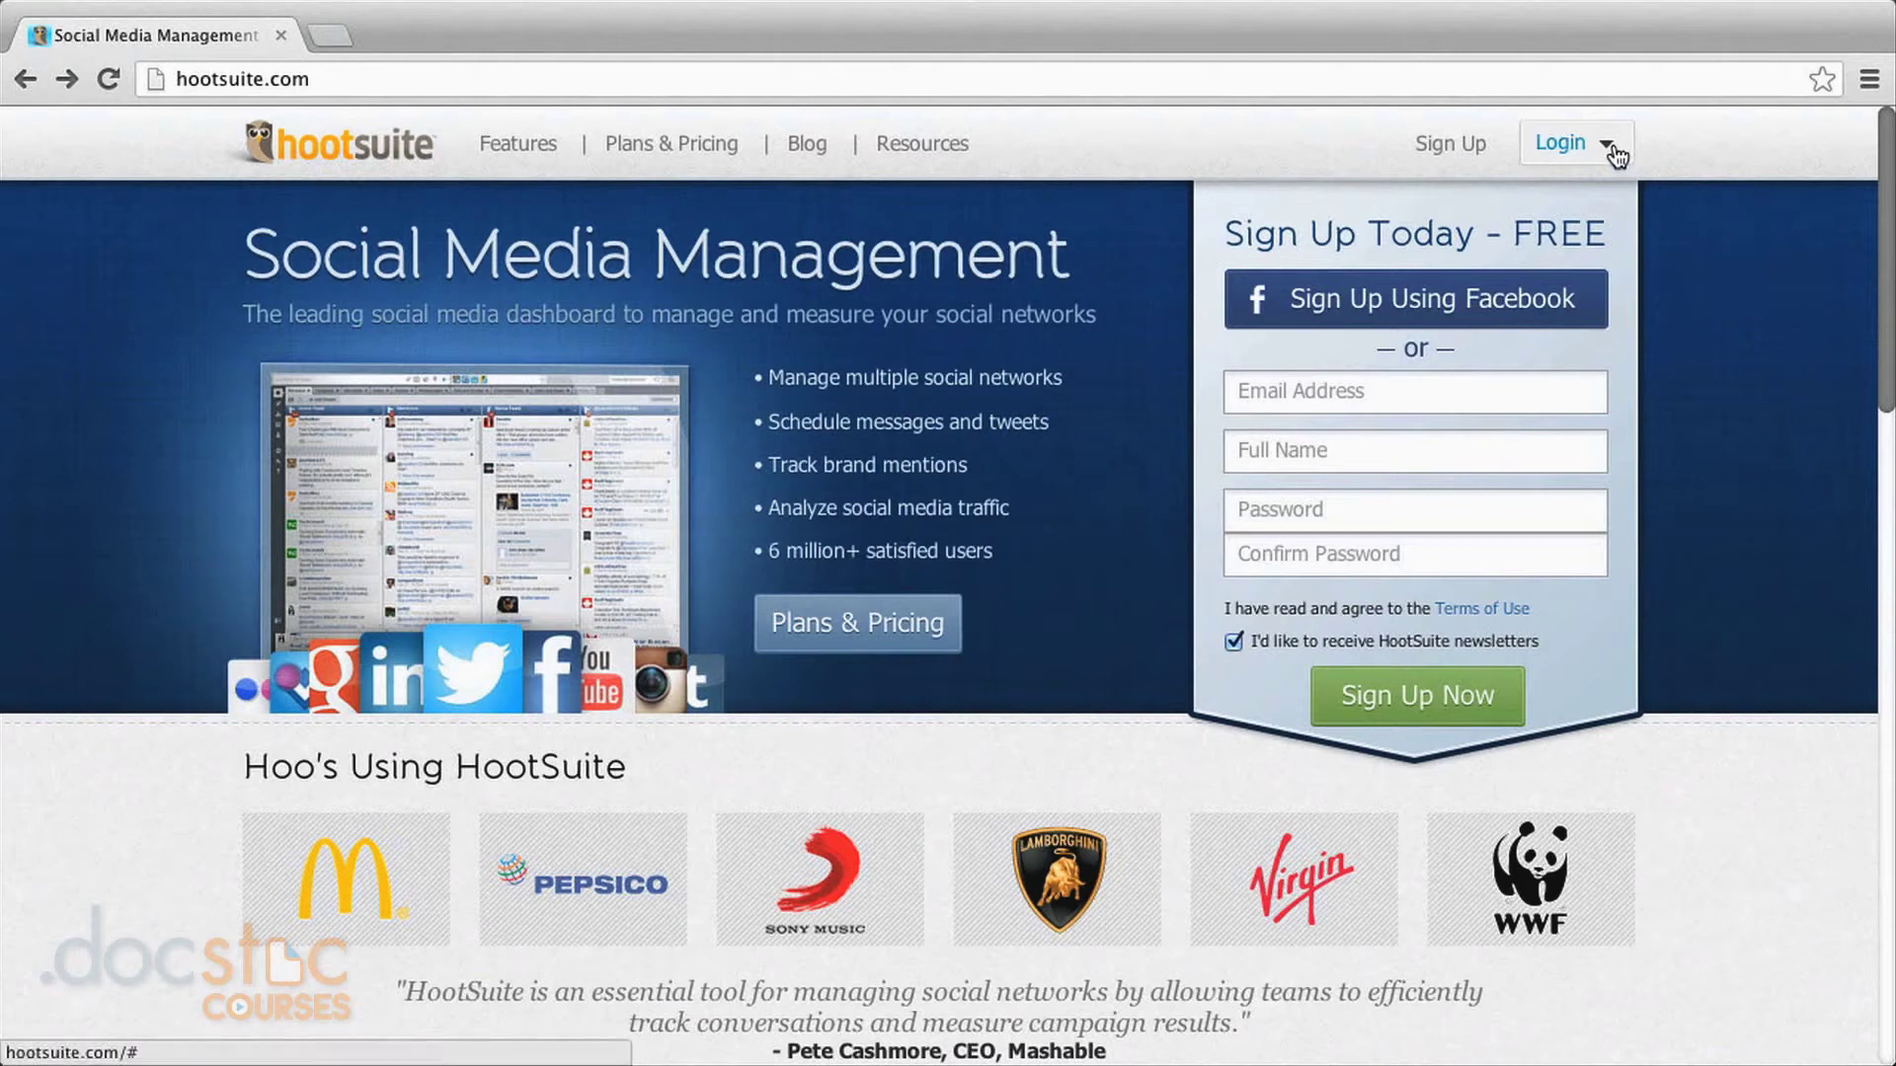
Sign up for a HootSuite account on the Free plan to reach the new dashboard's Getting Started page.
click(1449, 153)
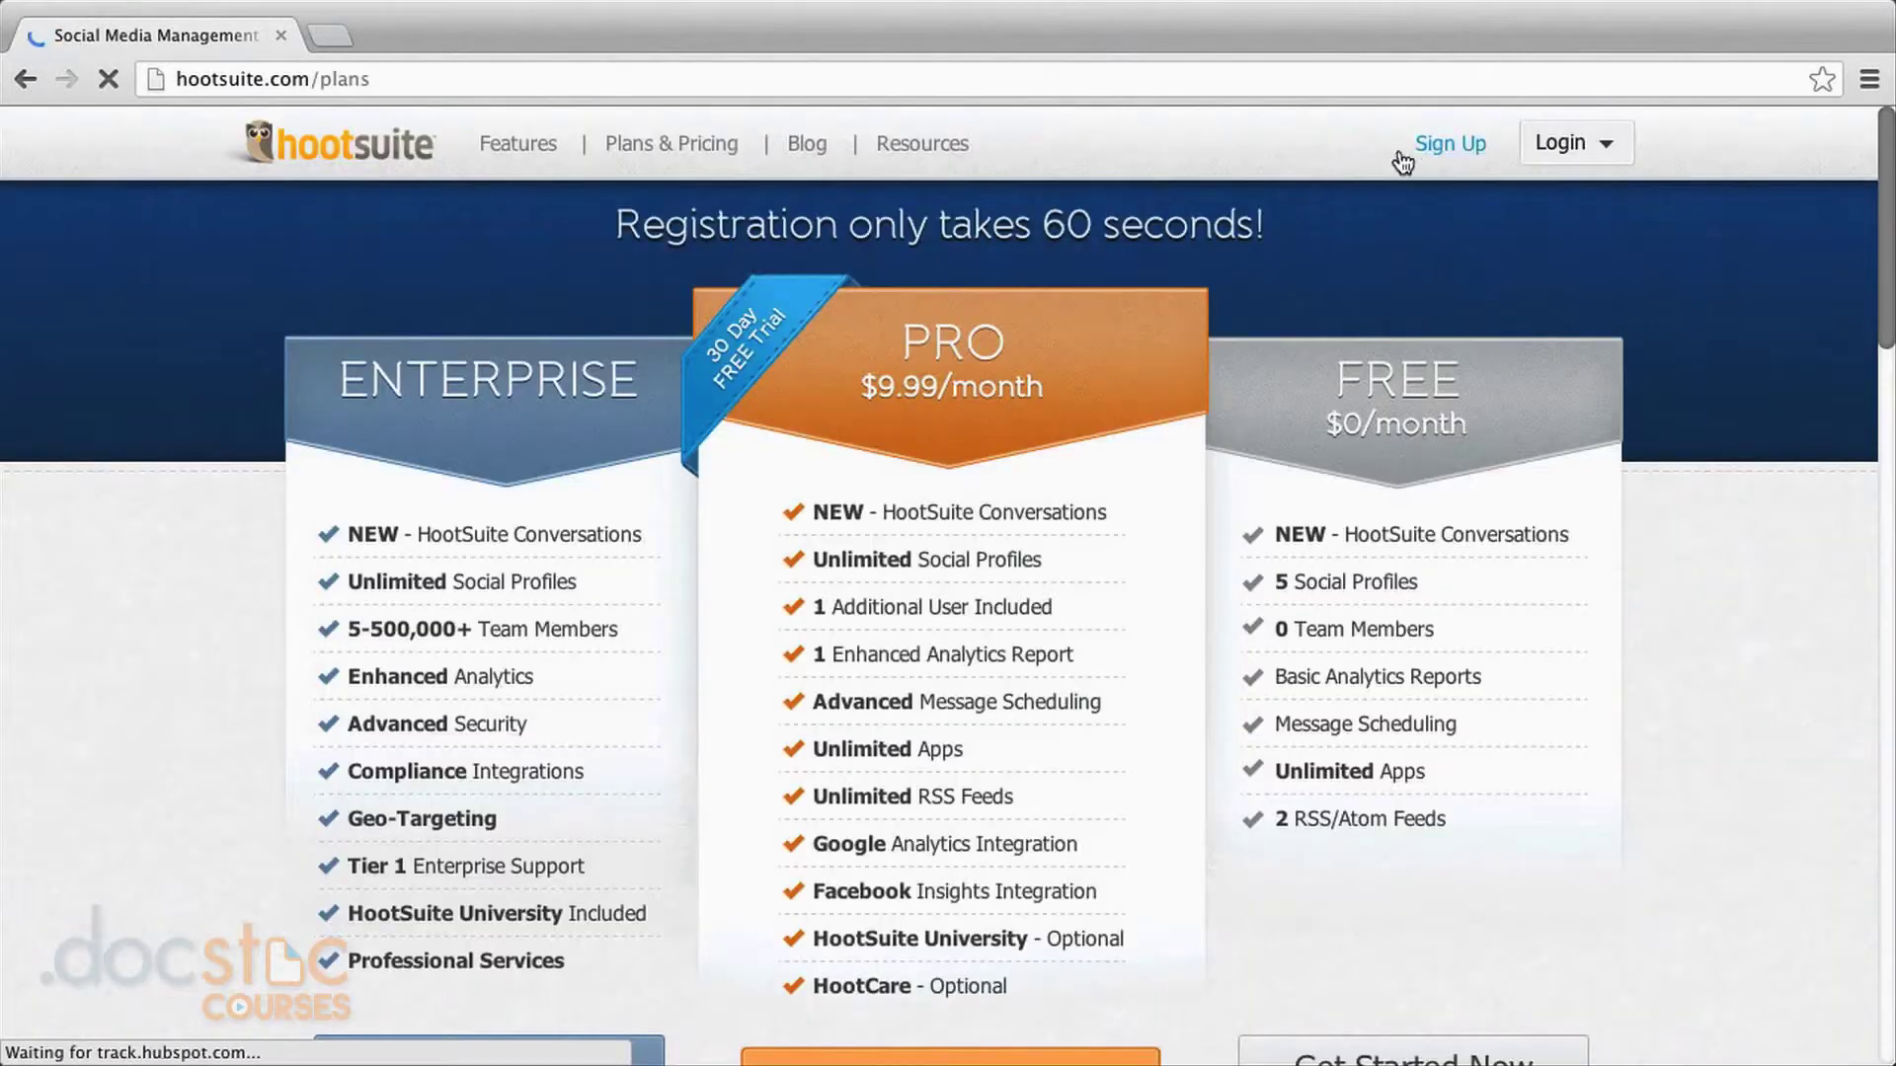
scroll(1730, 367, down, 1)
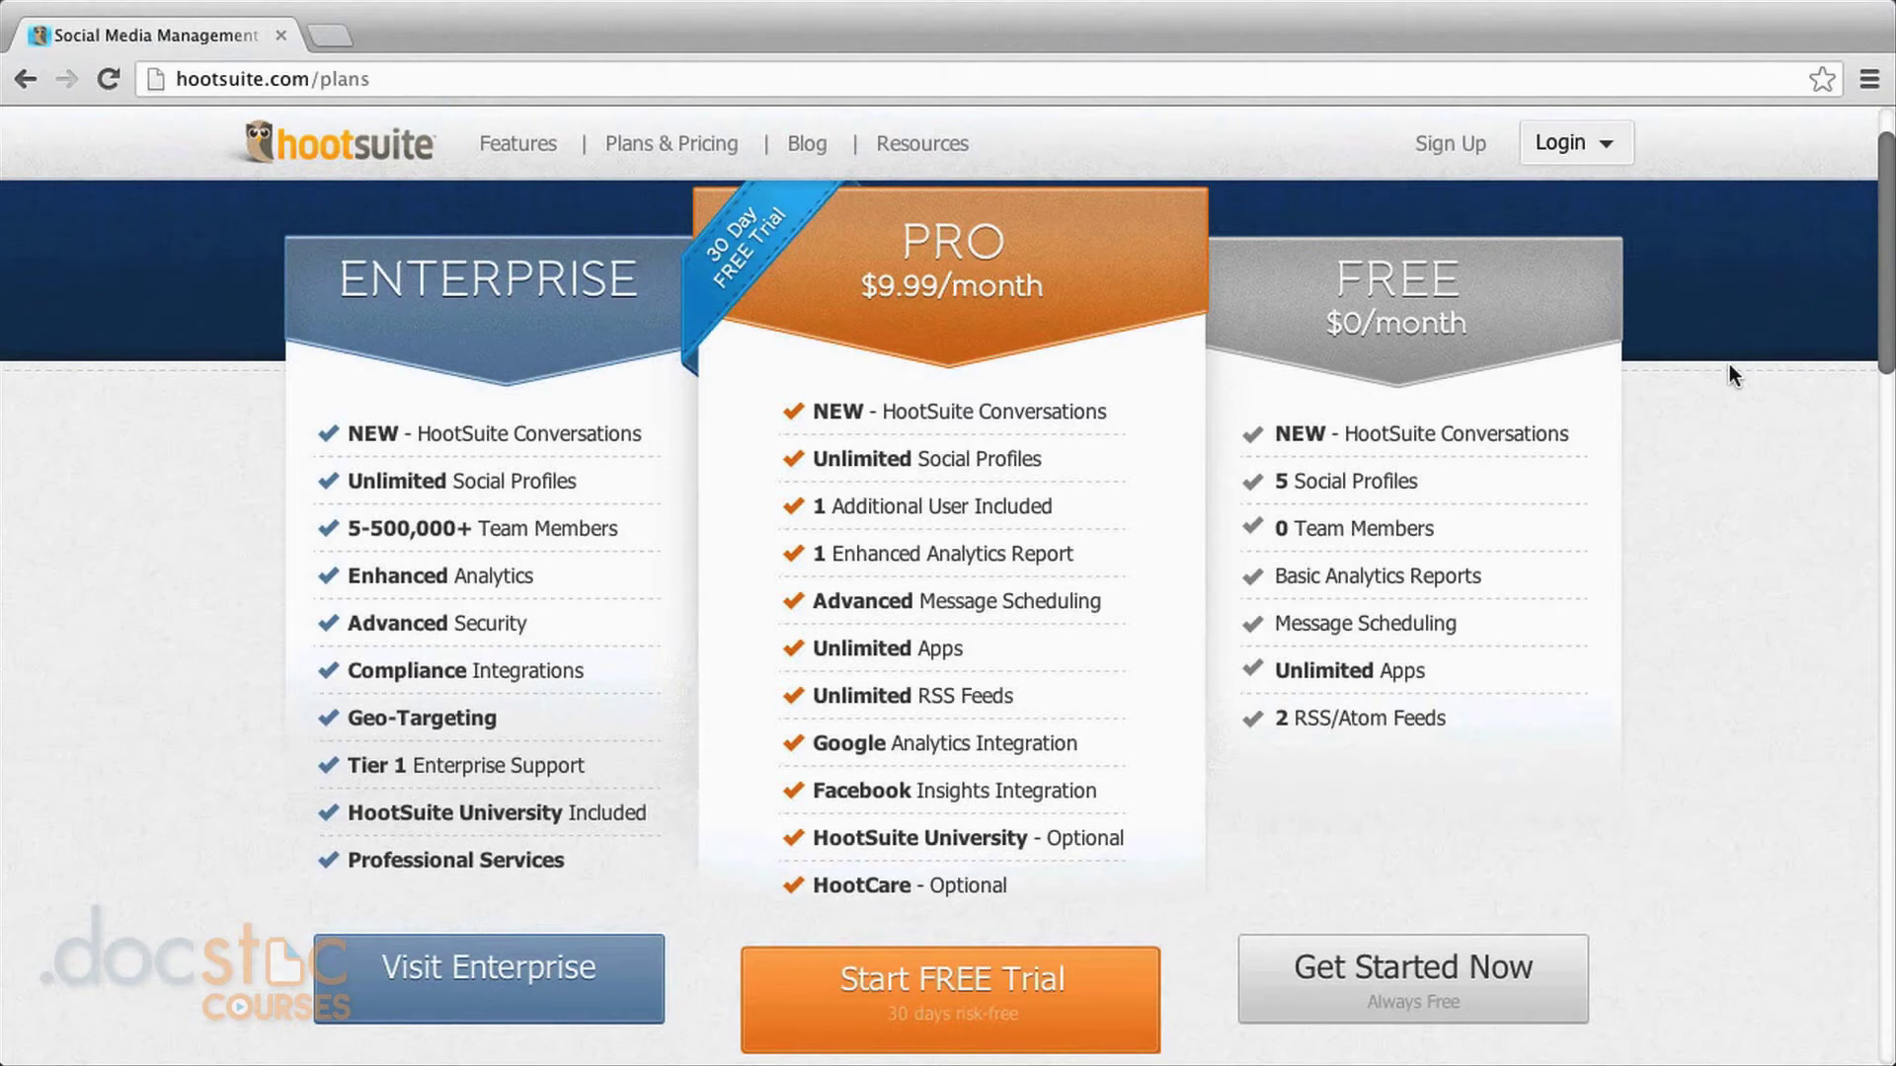
scroll(1728, 363, down, 1)
click(1427, 917)
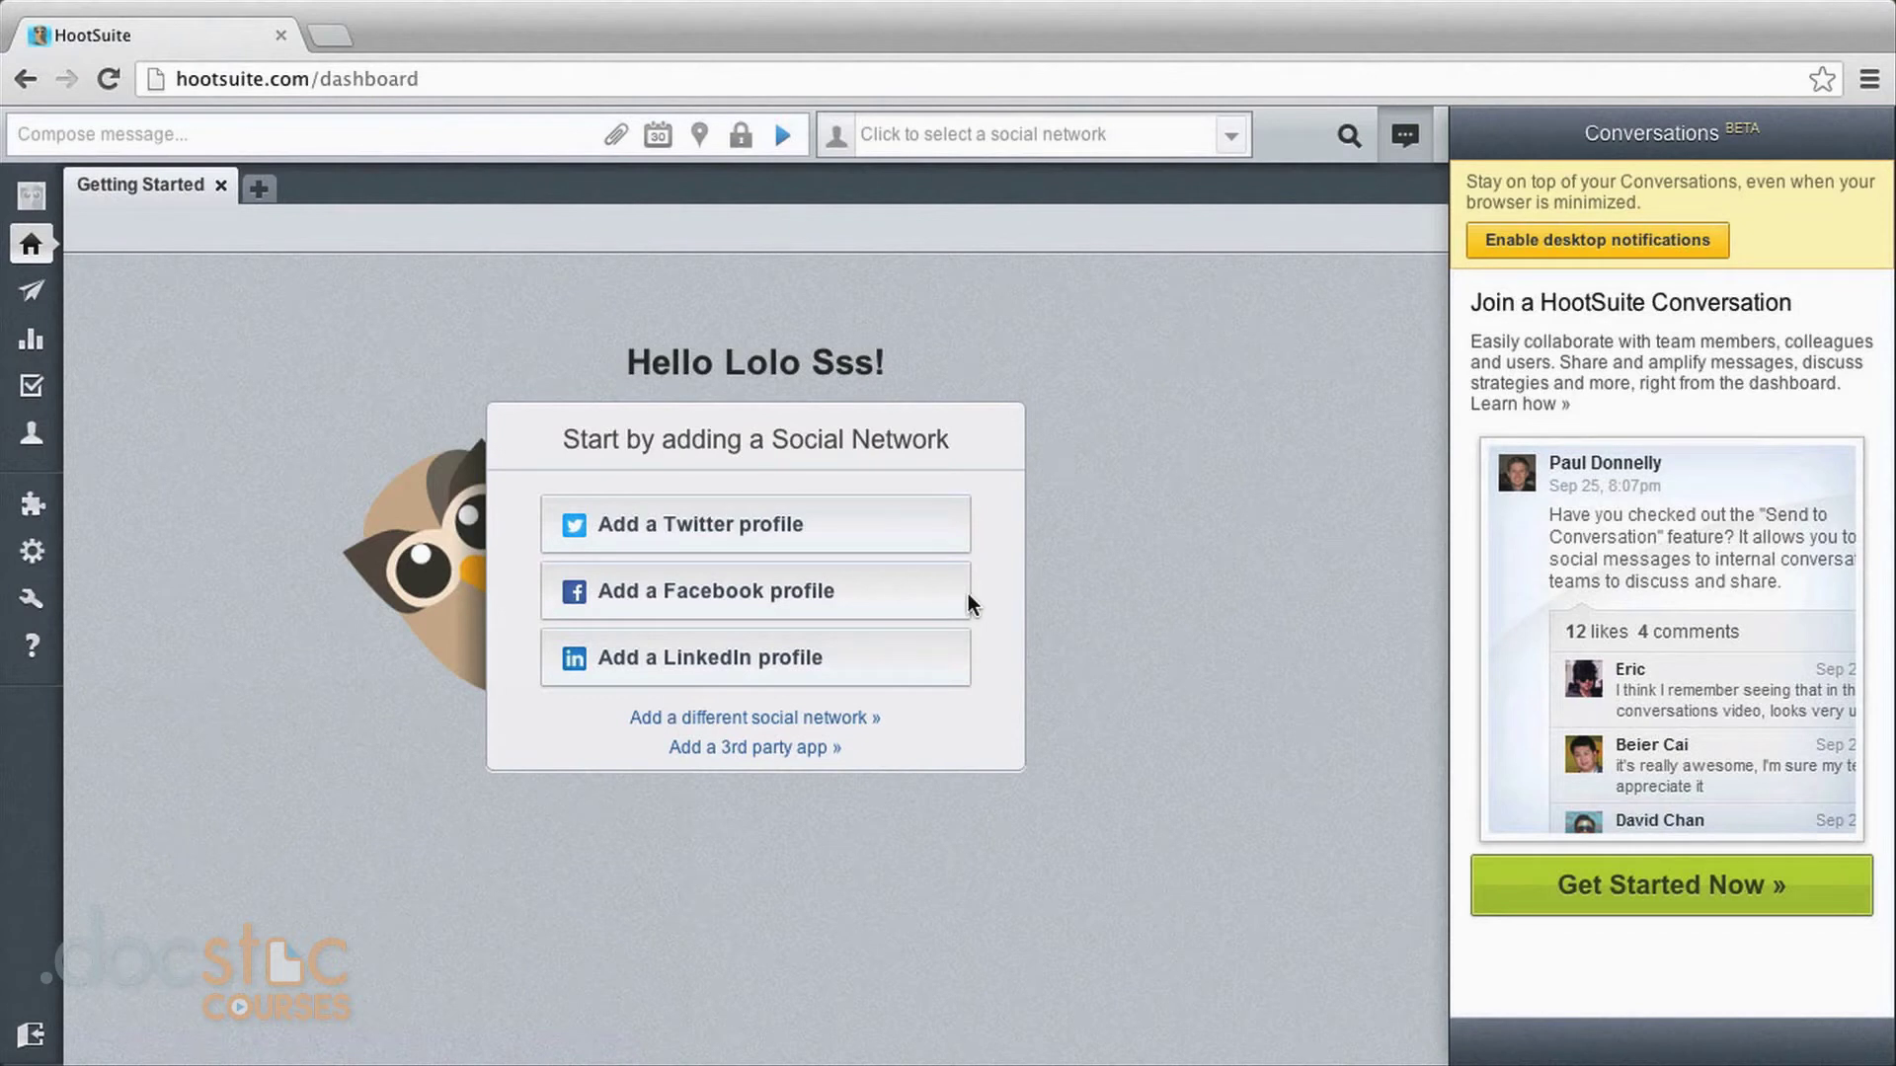
Choose to add a Twitter profile, bringing up the Add Twitter Profile form.
click(583, 521)
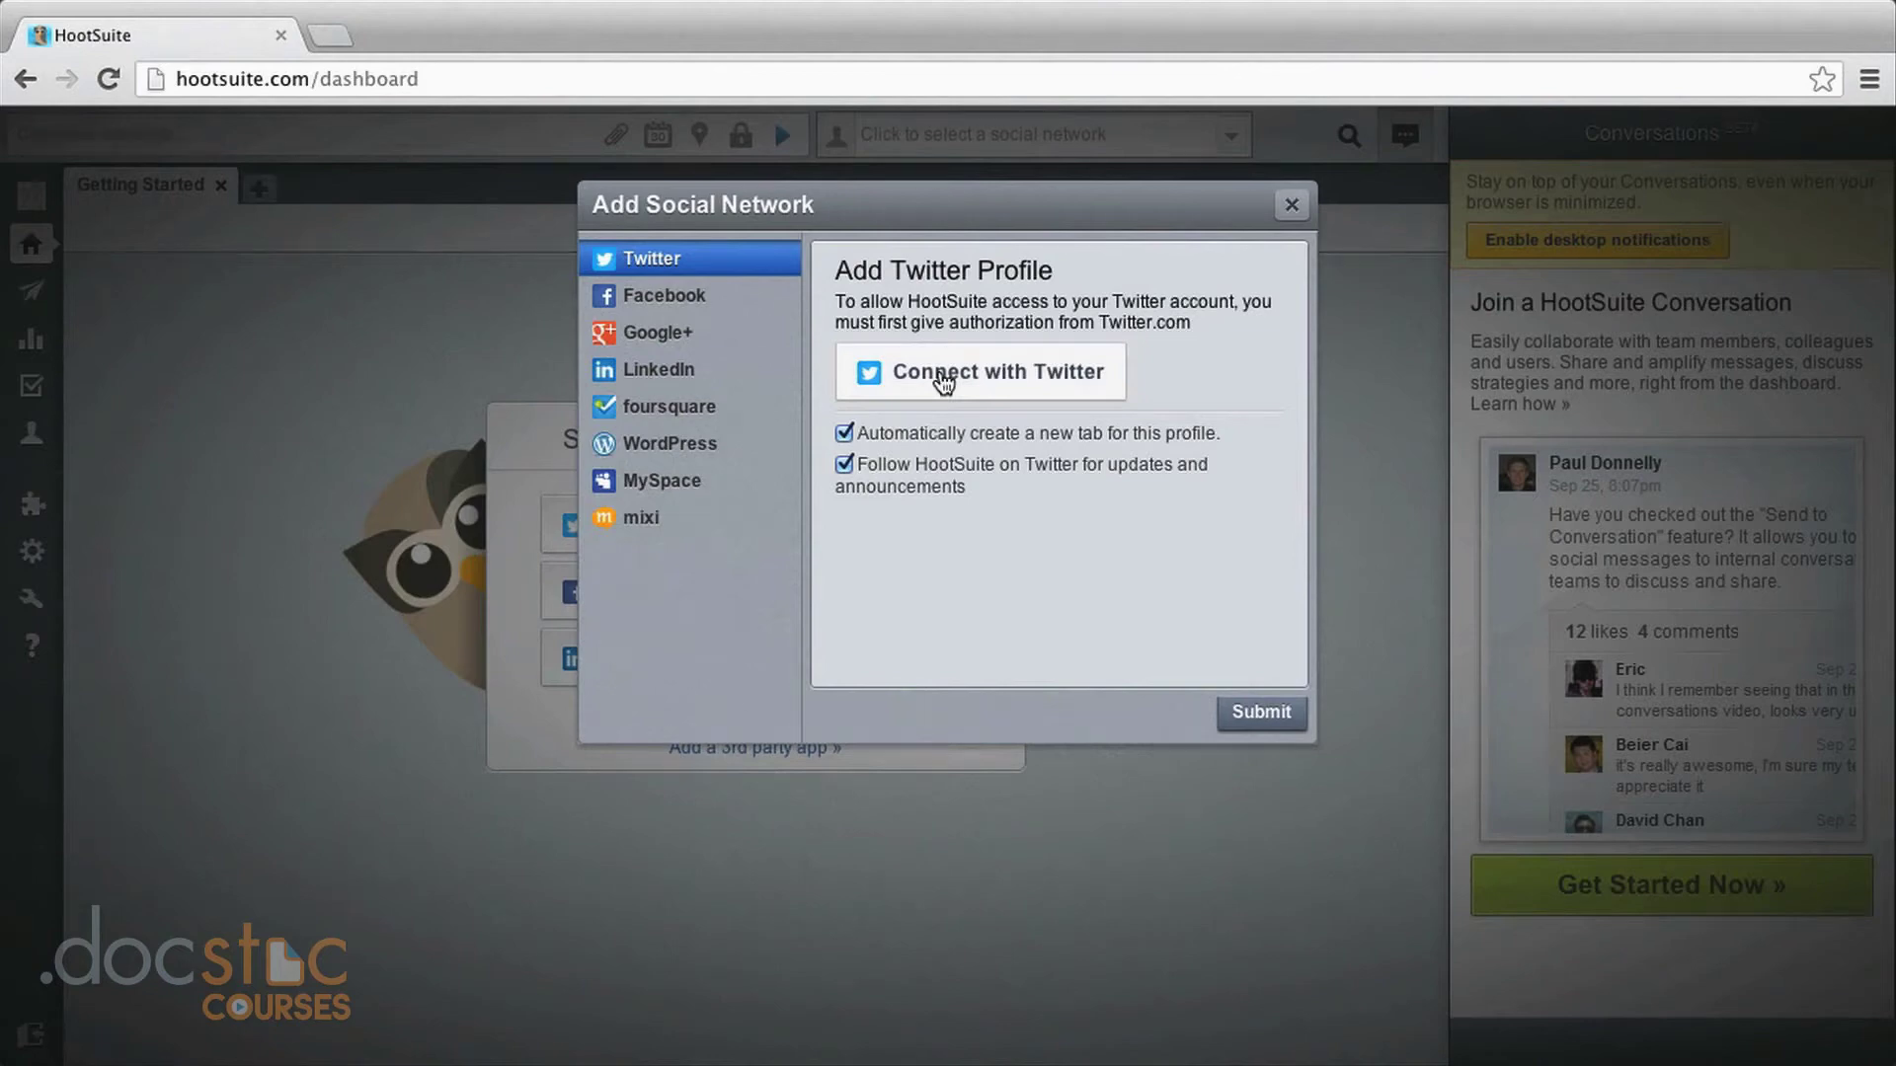
click(942, 381)
Enter the Twitter account password and authorize HootSuite, adding Home Feed, Mentions and Direct Message streams.
text(•••••••••••)
key(Tab)
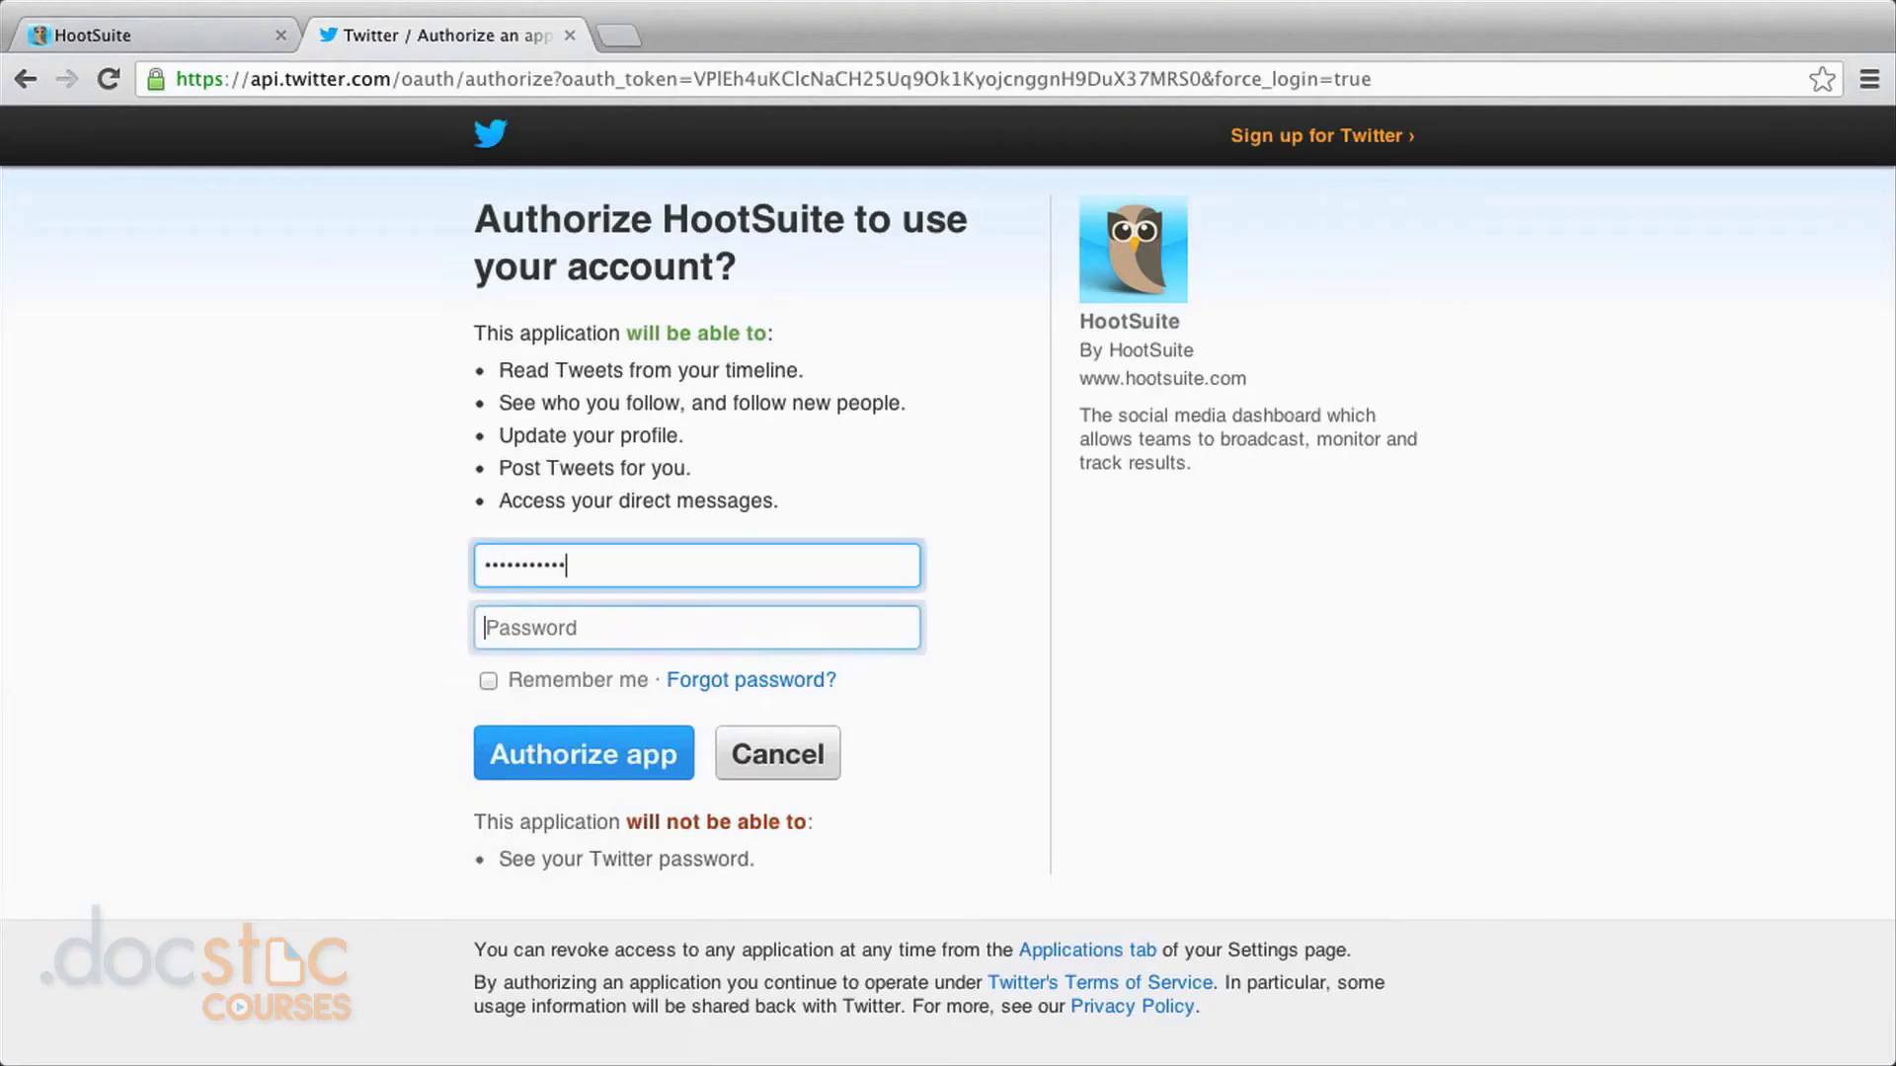
text(•••••••••••)
click(549, 757)
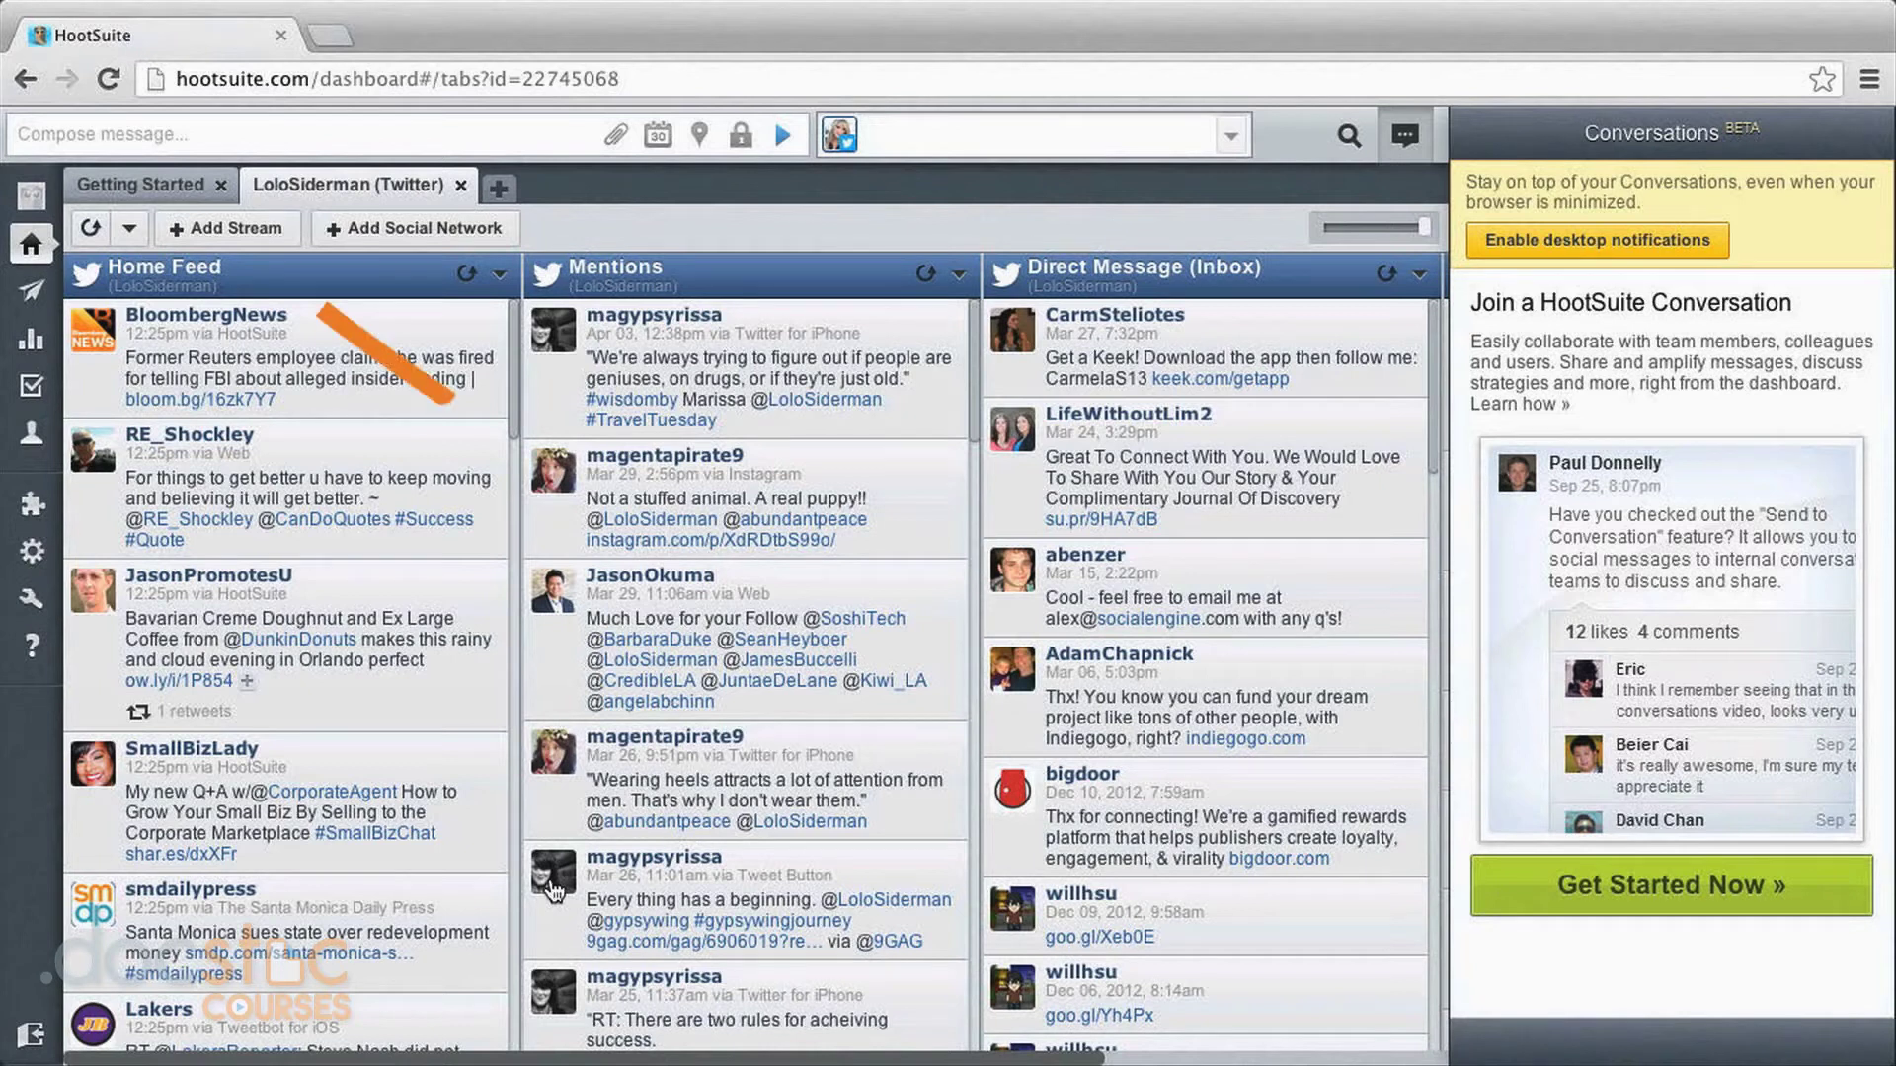
From Getting Started, add another social network, pick Facebook and start the Facebook connection.
click(135, 188)
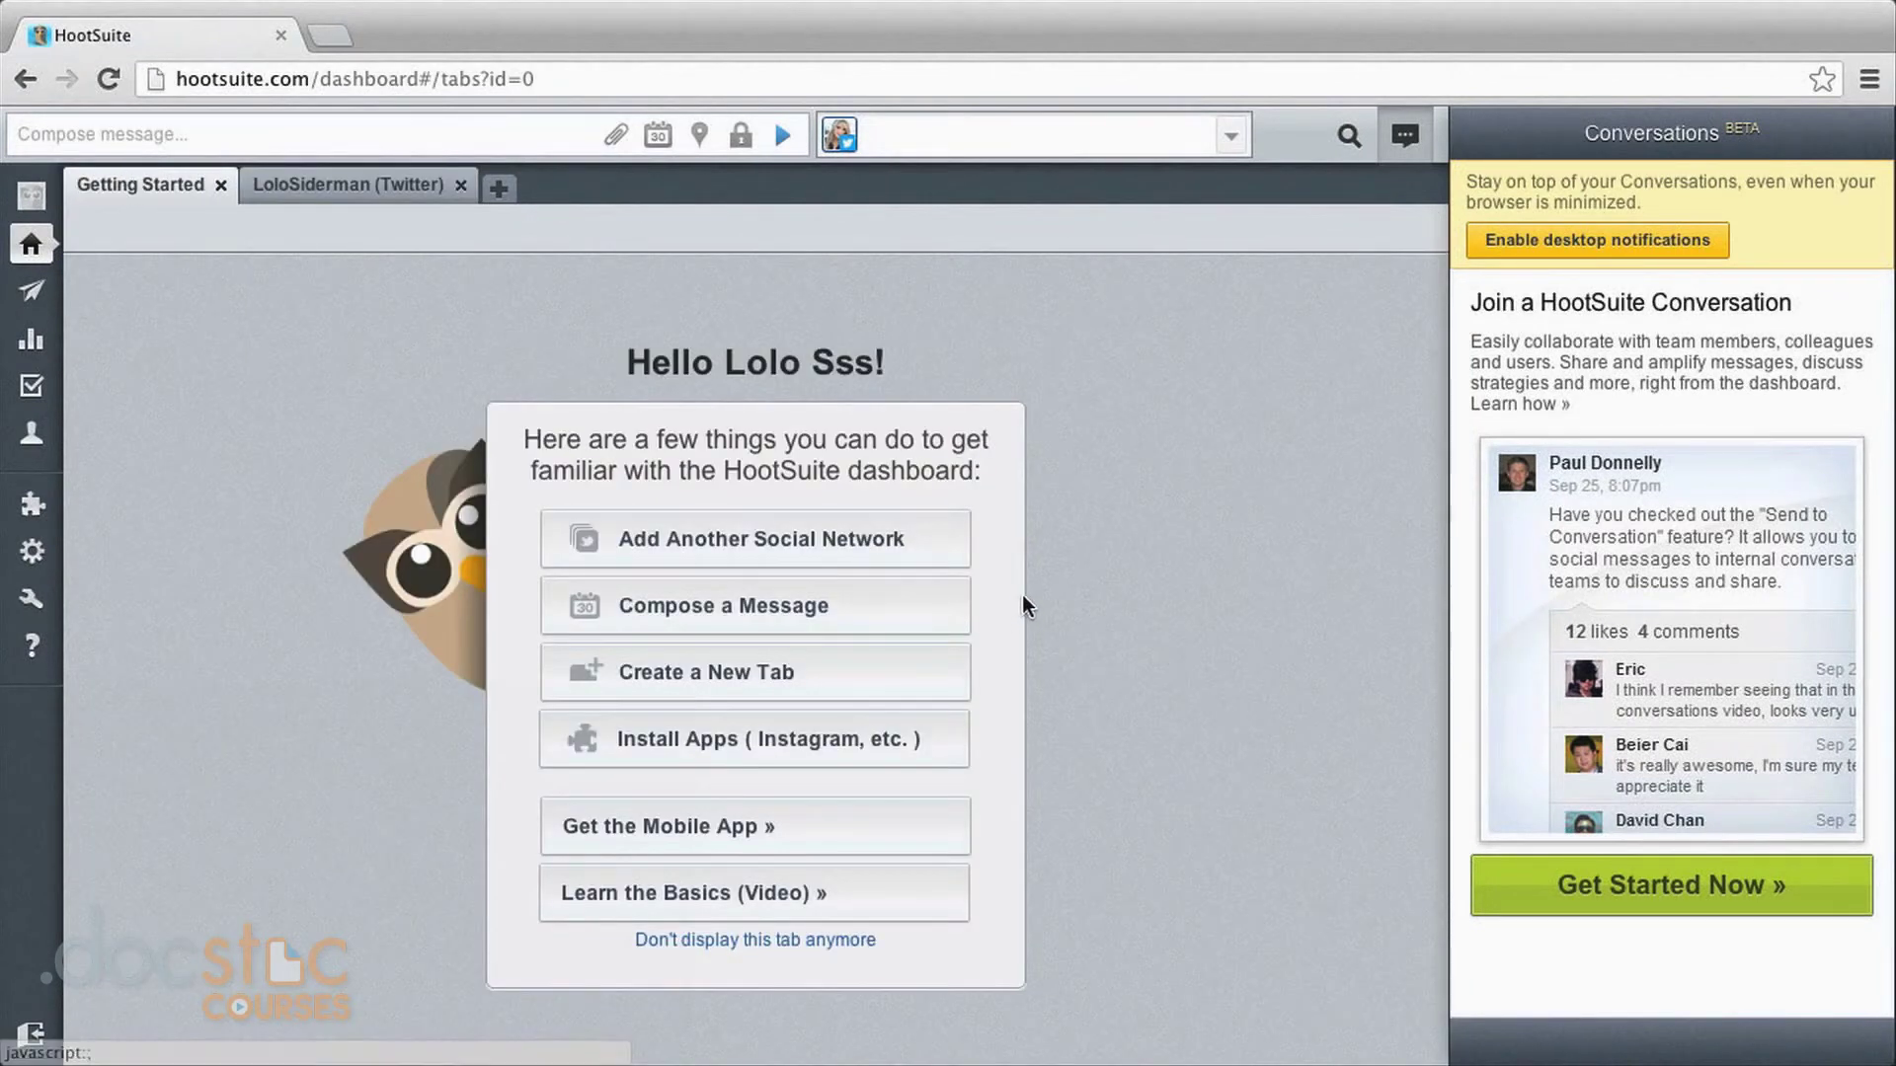
click(816, 548)
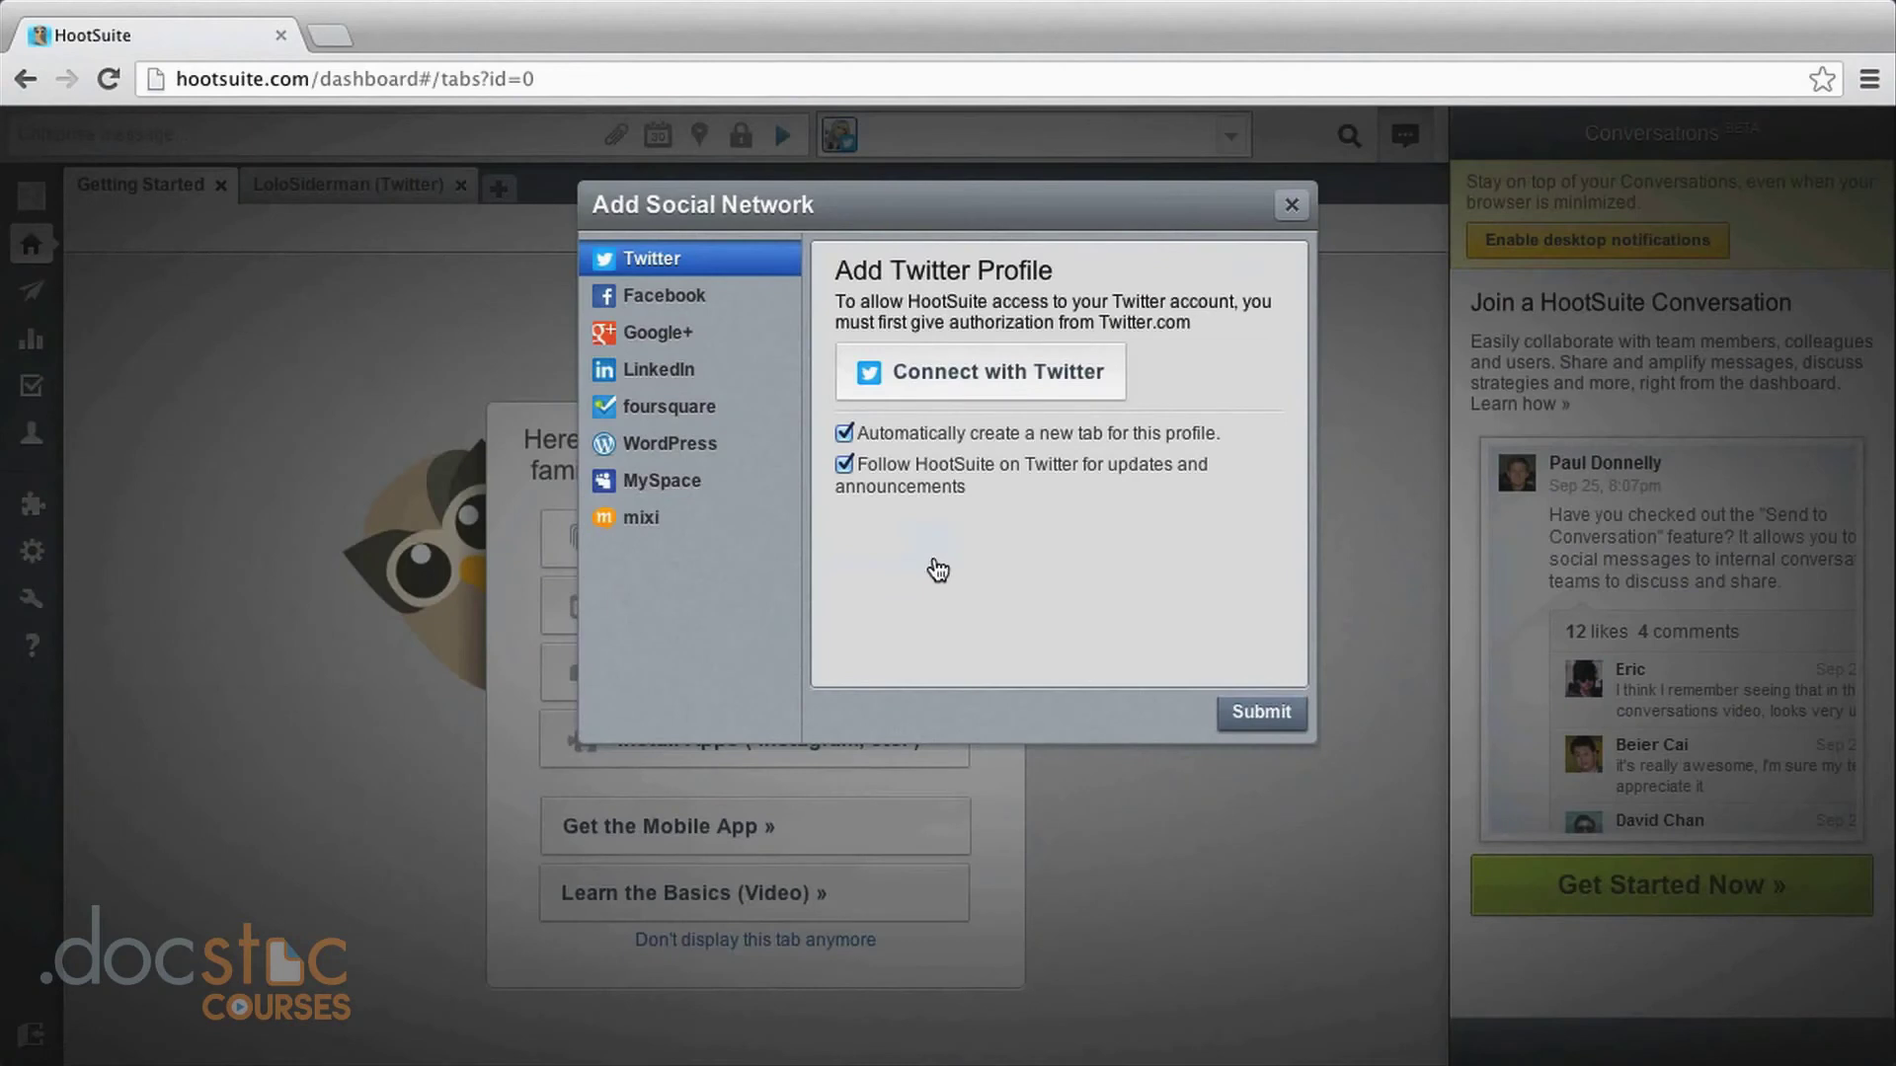
click(677, 298)
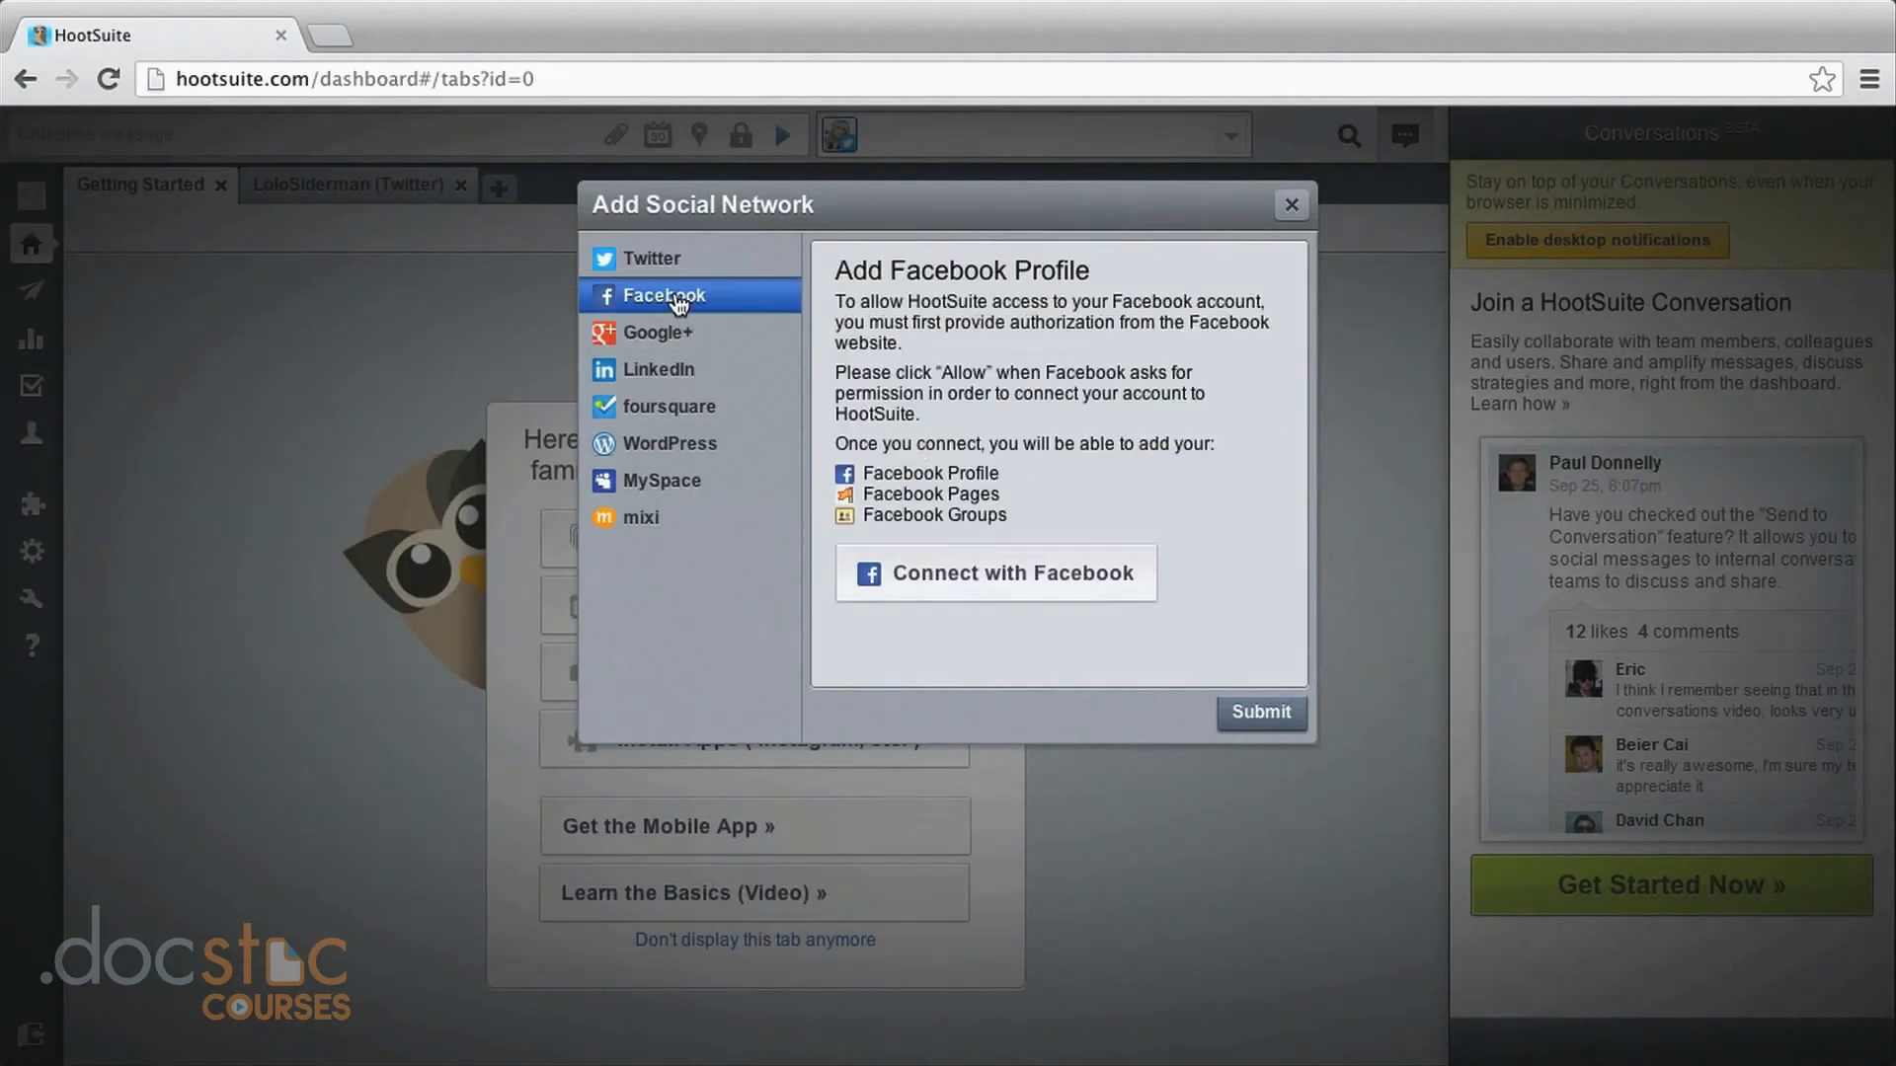
click(929, 582)
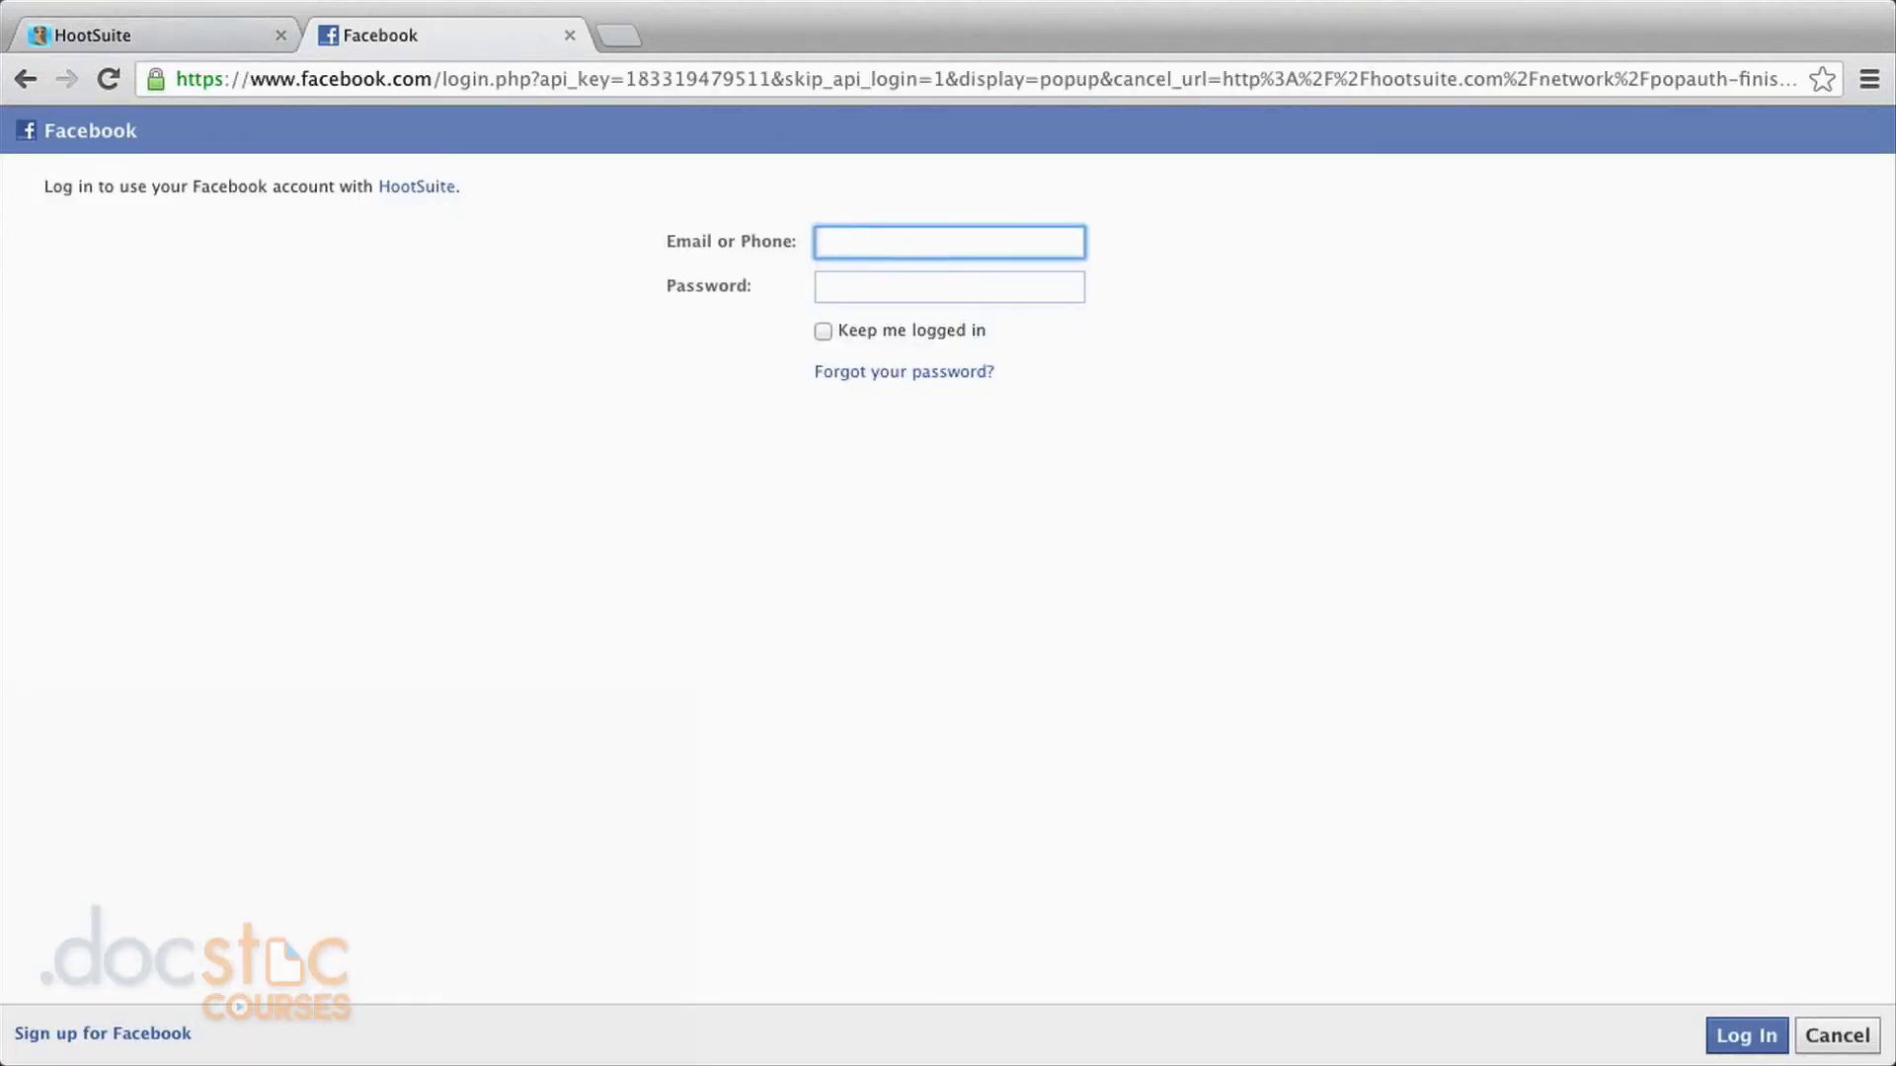
Log in to Facebook with the account password to authorize HootSuite and open Import from Facebook.
key(Tab)
text(•••••••)
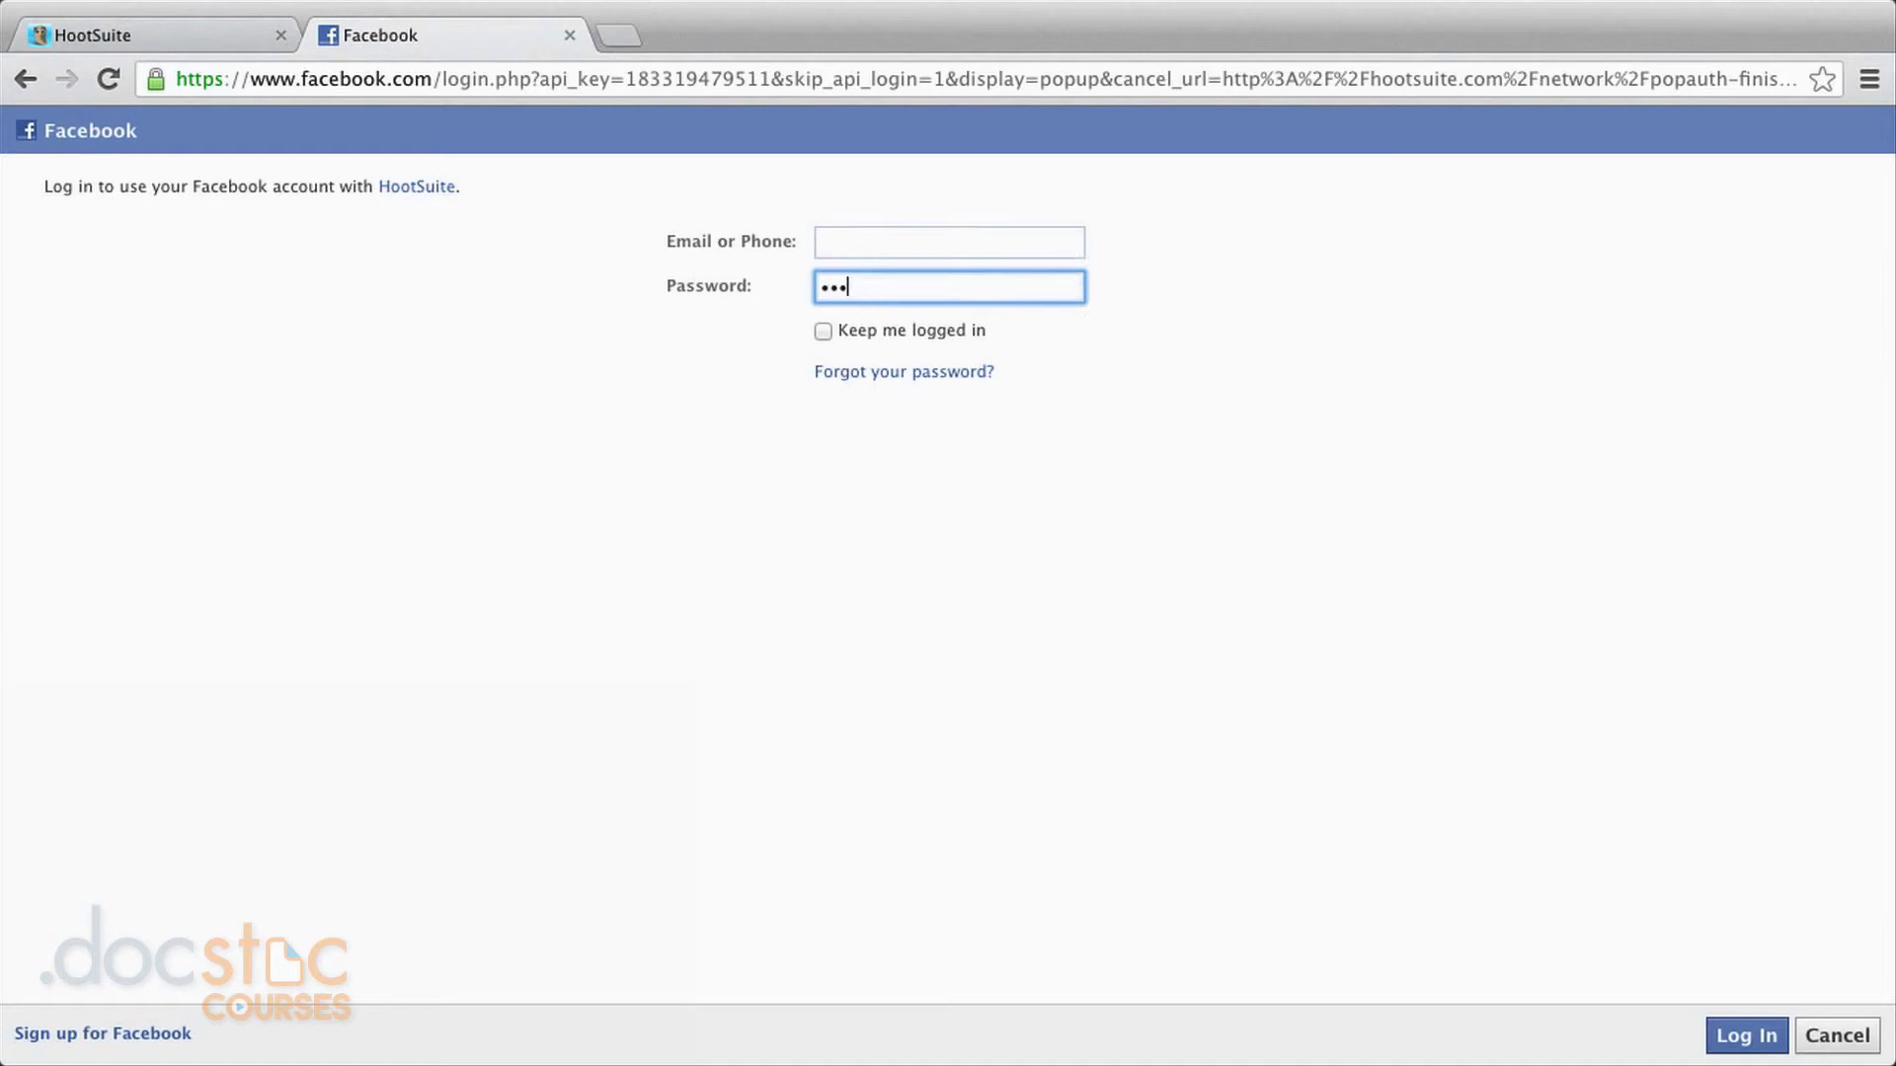
text(••••••)
click(1751, 1041)
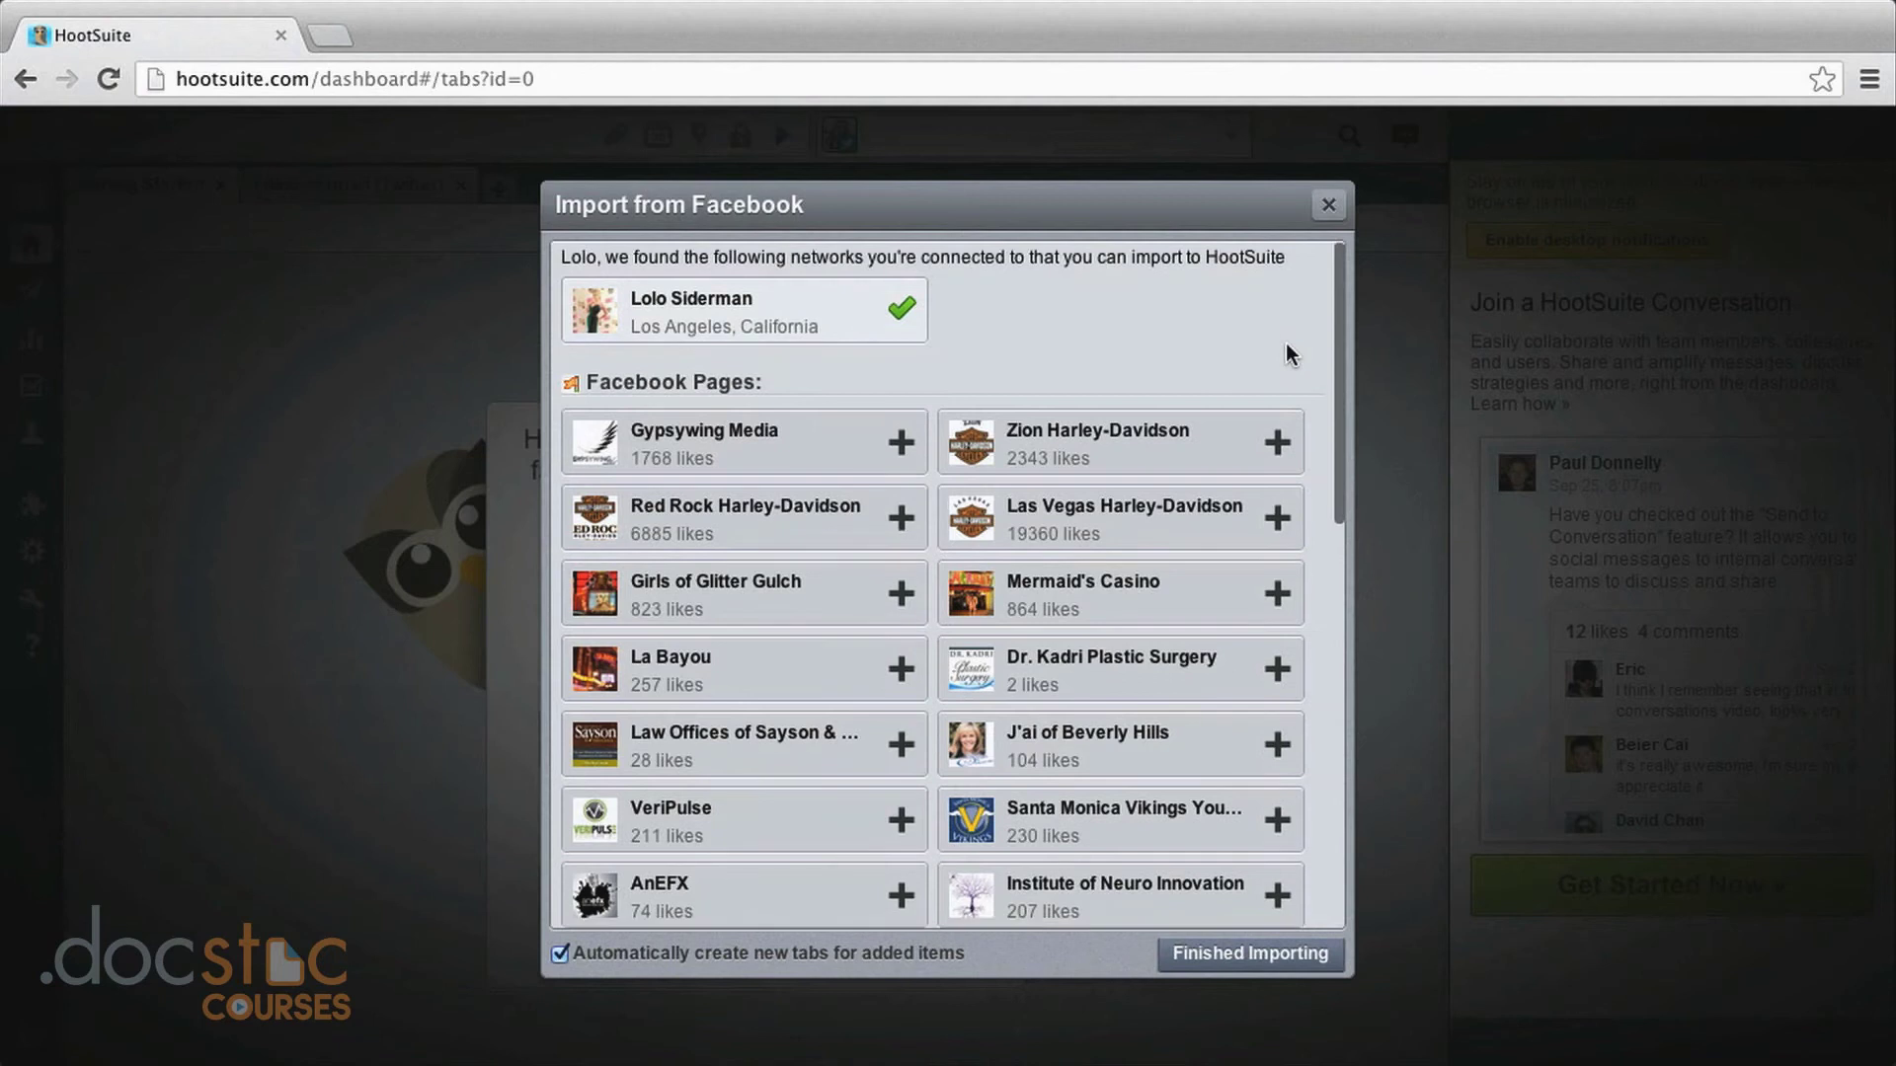
Select the hair colour business page and the Silicon Beach group, then finish importing them.
scroll(1285, 345, down, 4)
scroll(1288, 355, down, 2)
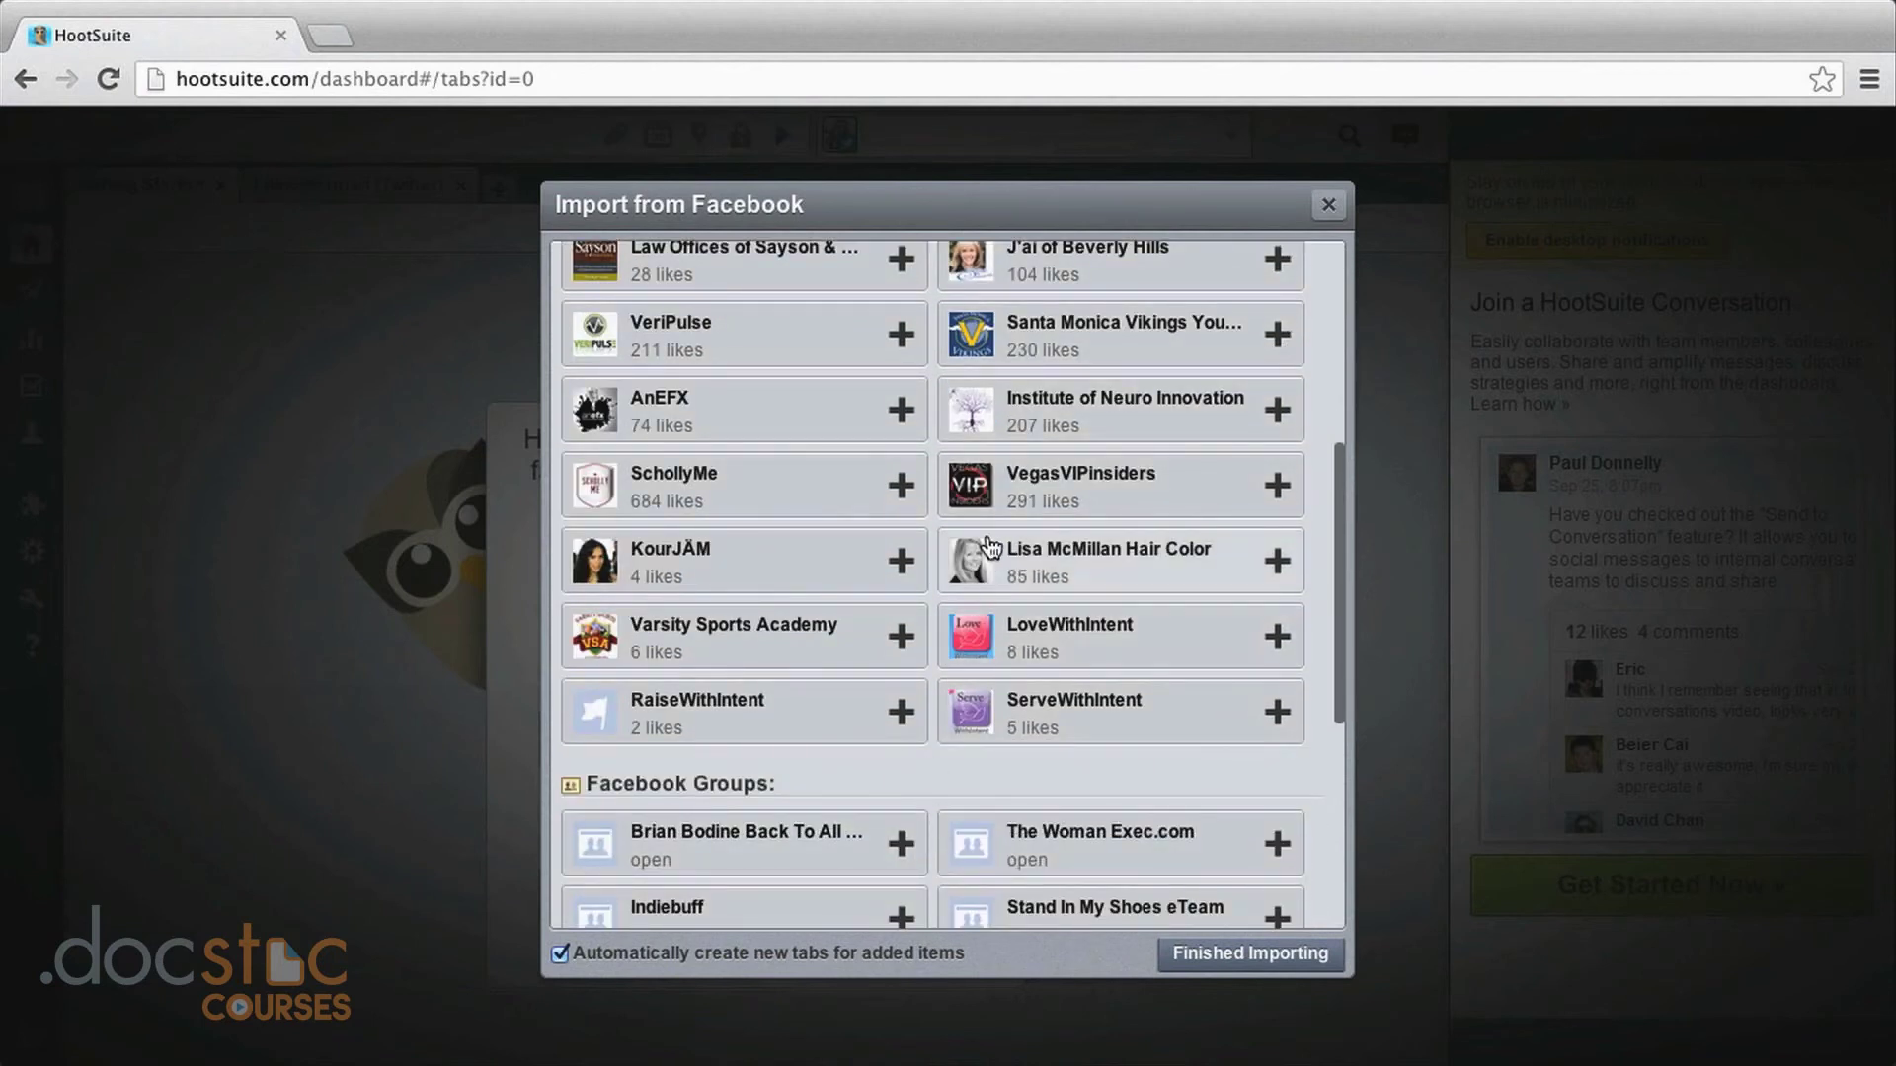
click(1278, 561)
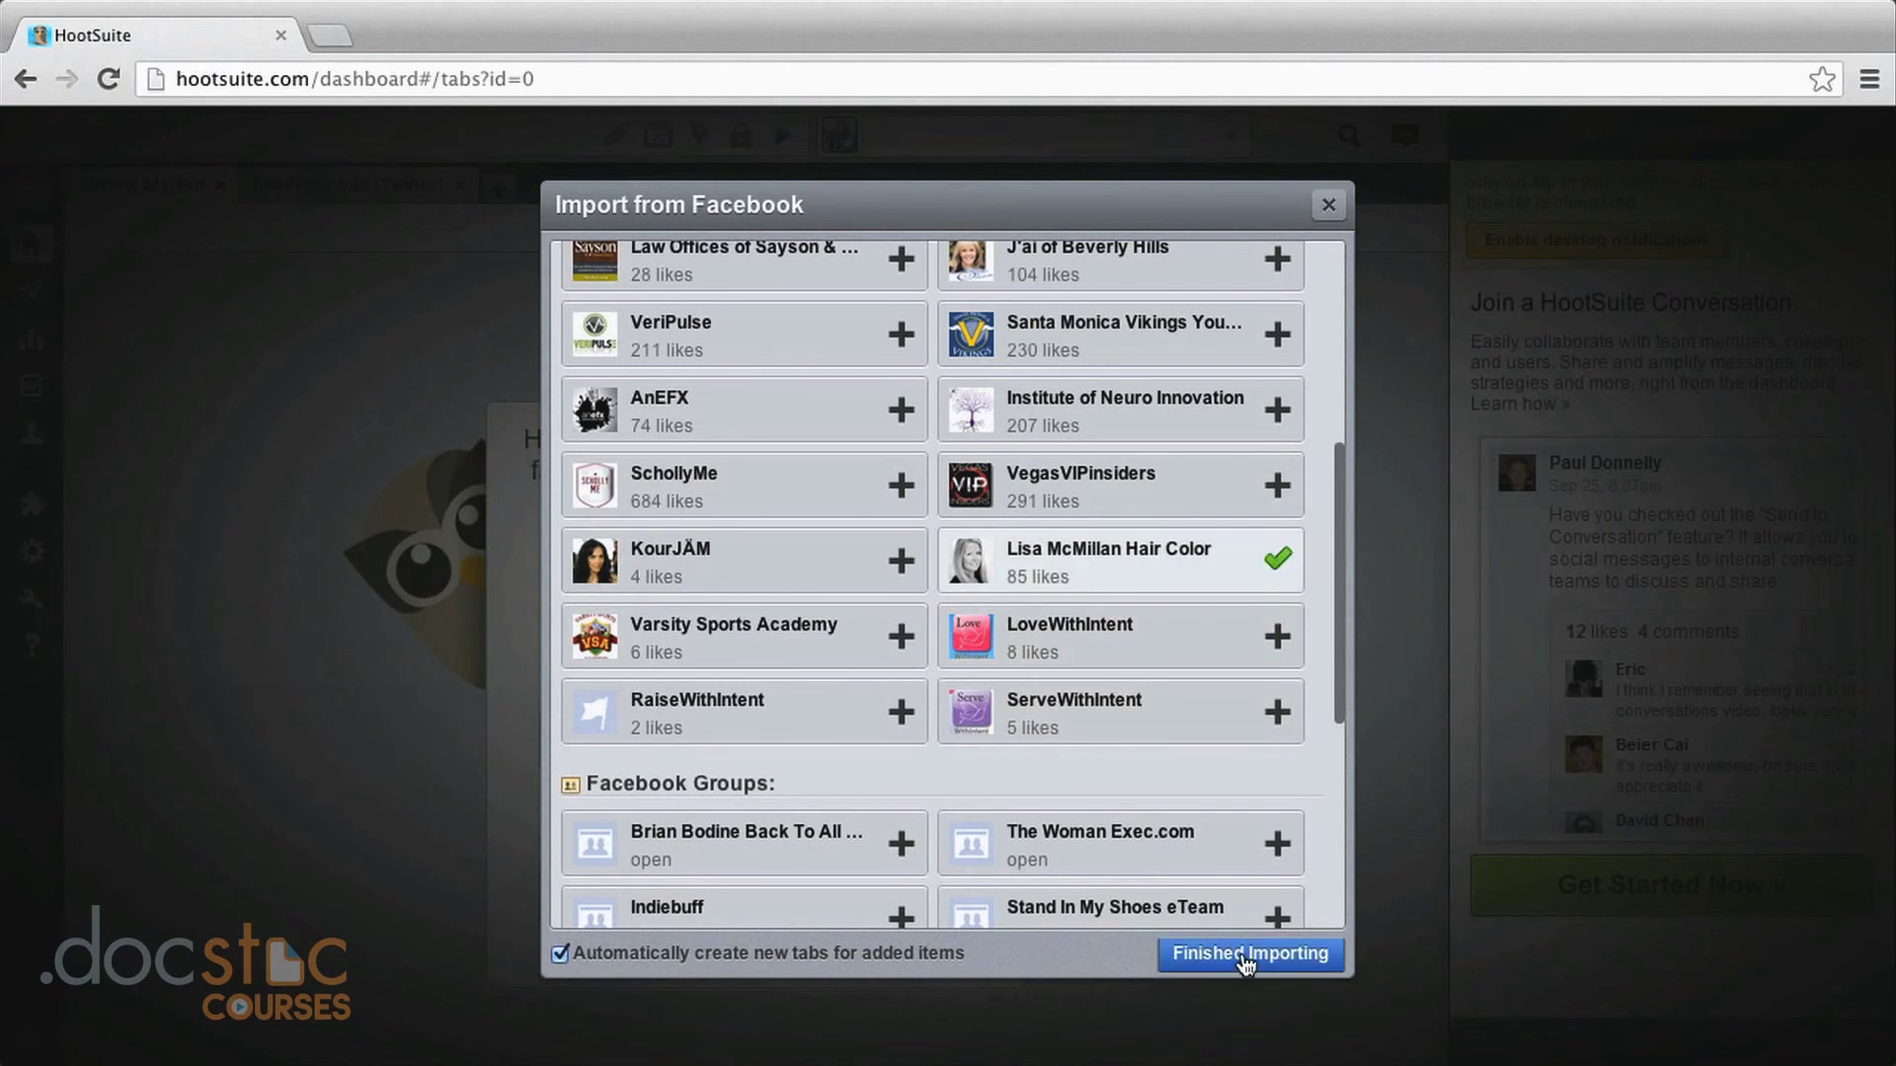
scroll(1244, 873, down, 3)
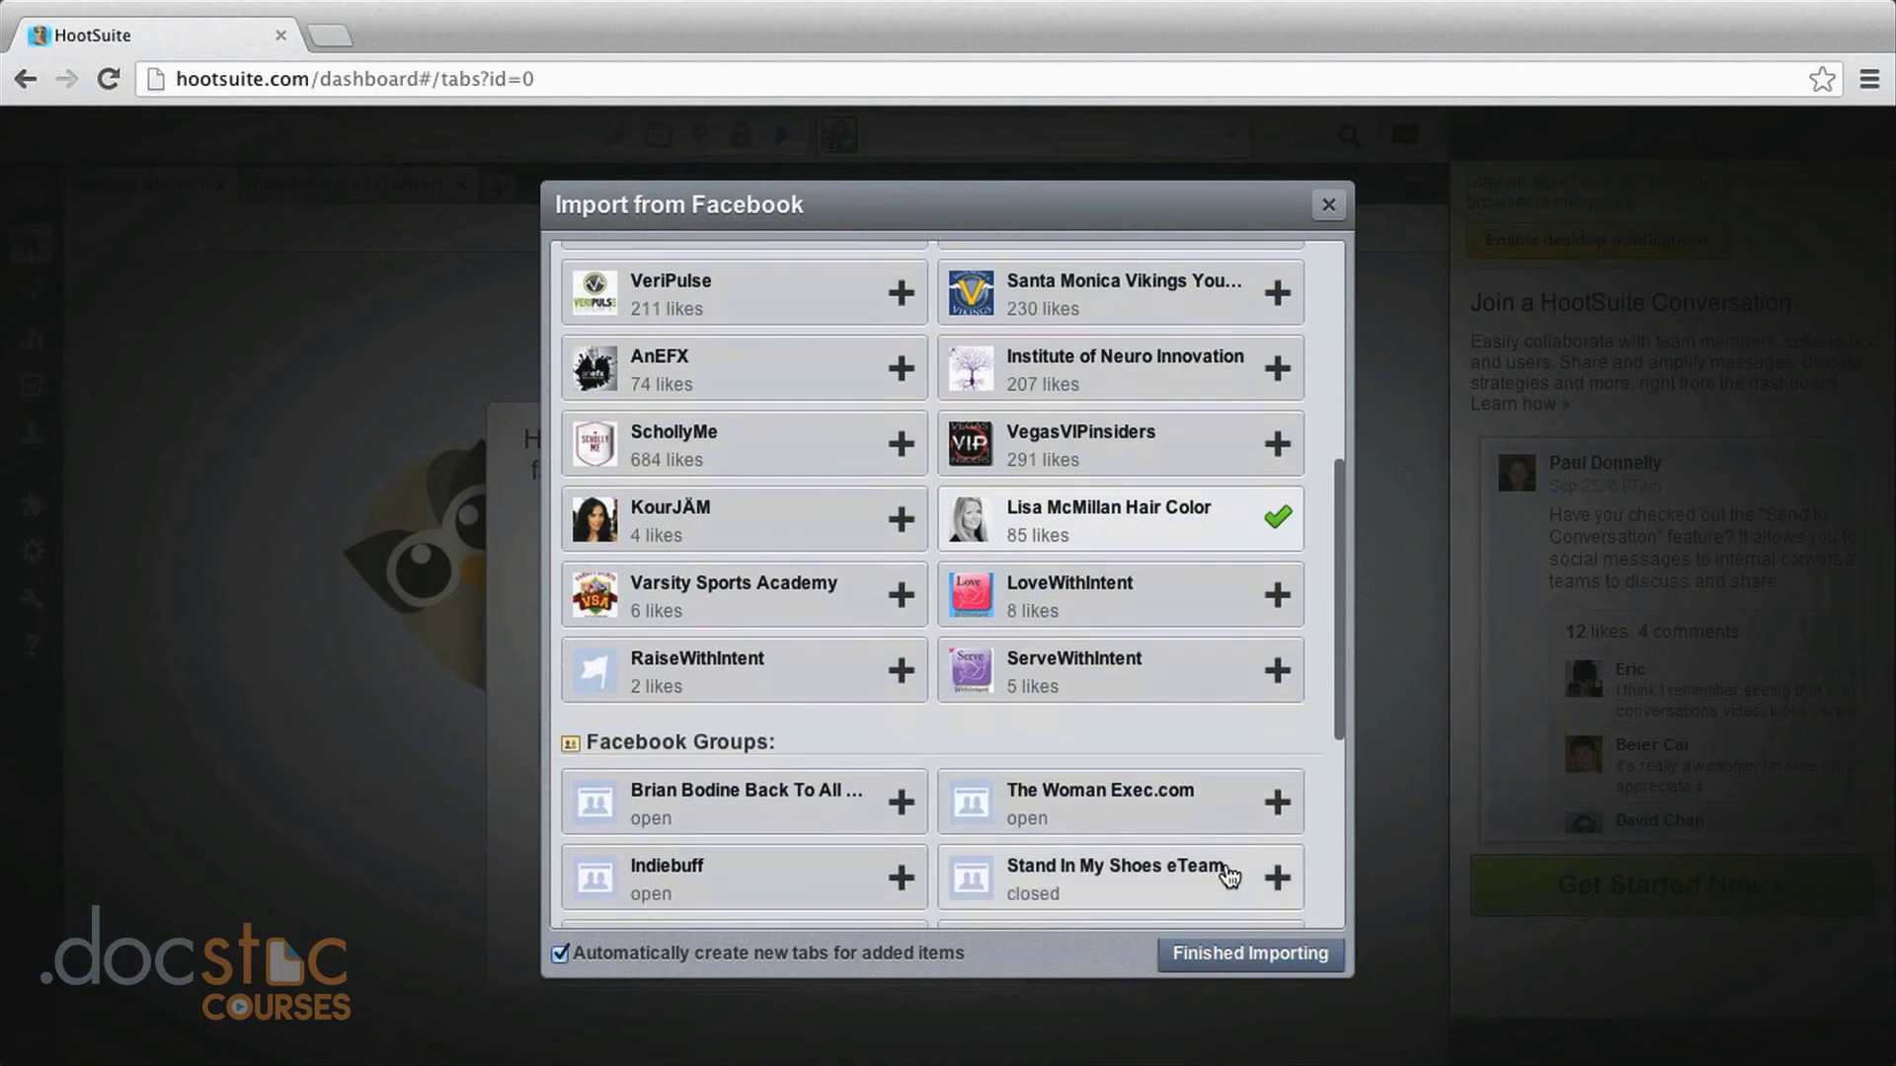
scroll(1230, 877, down, 5)
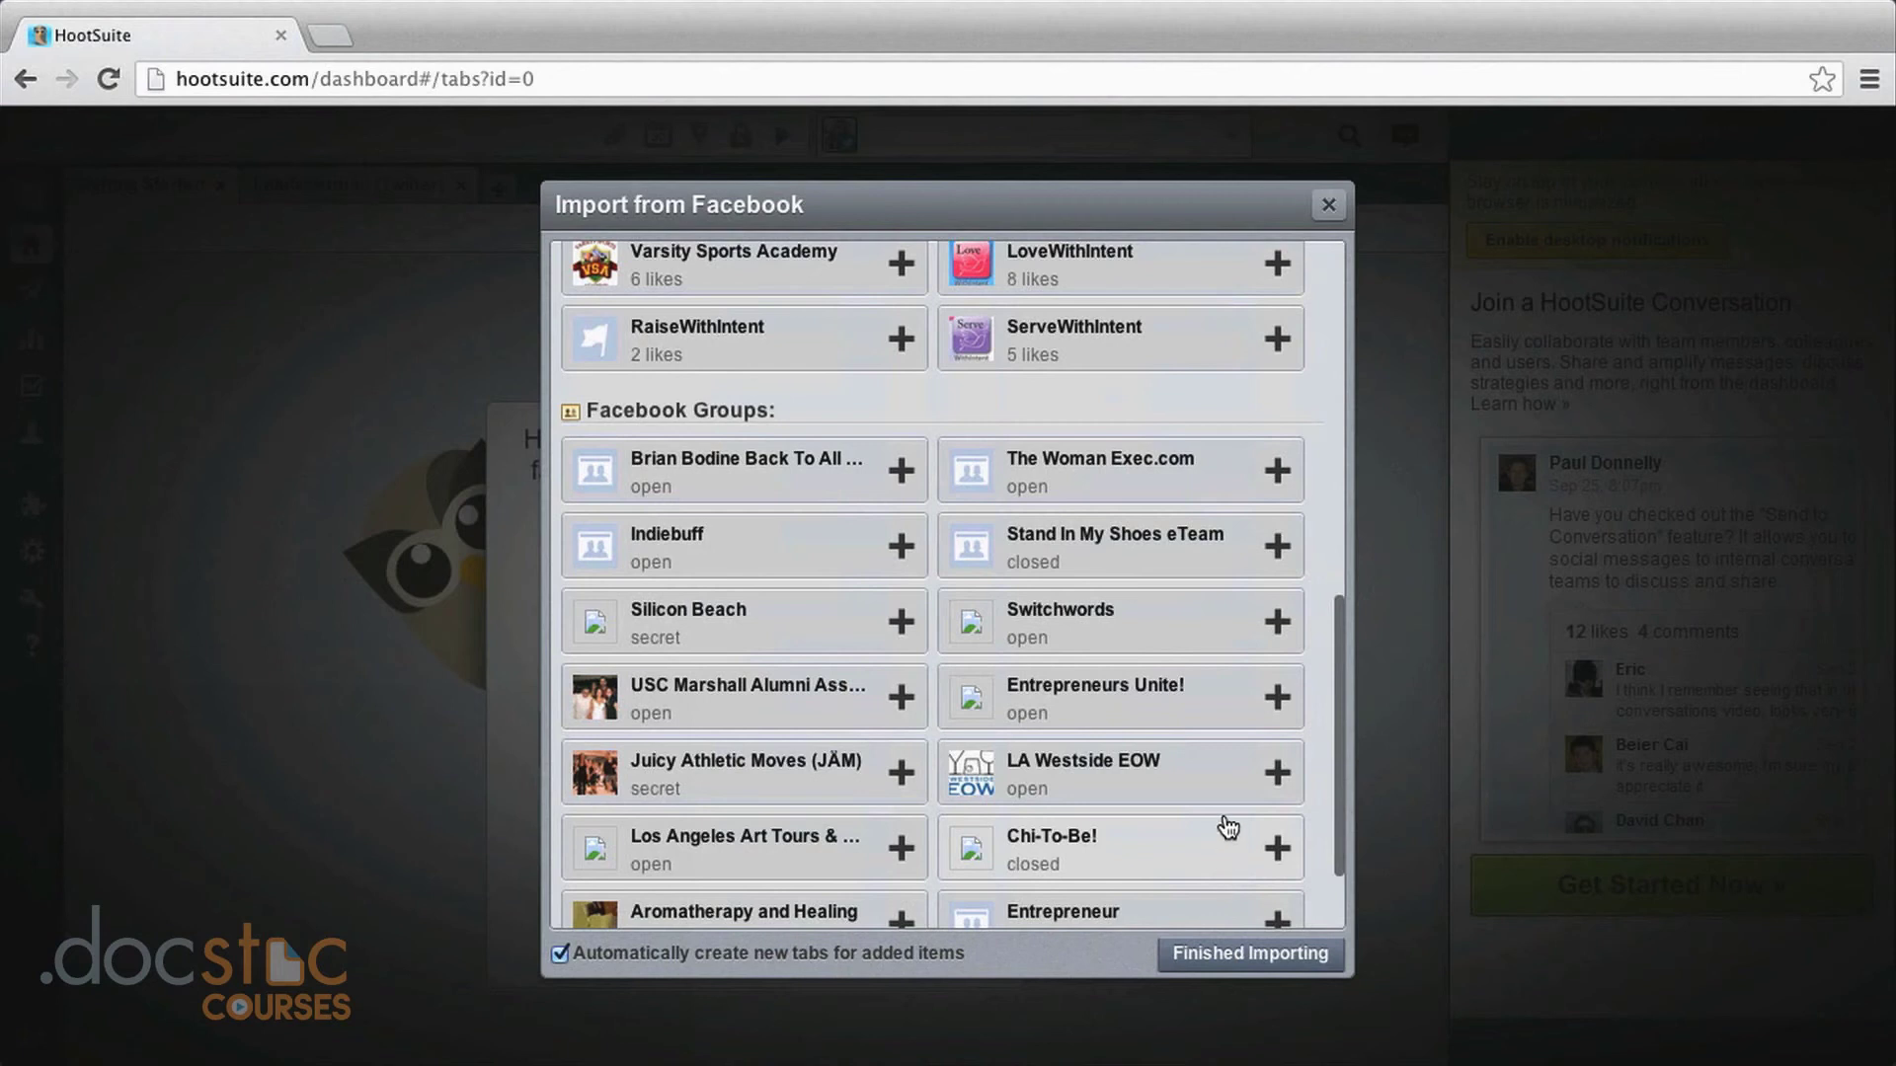
click(901, 622)
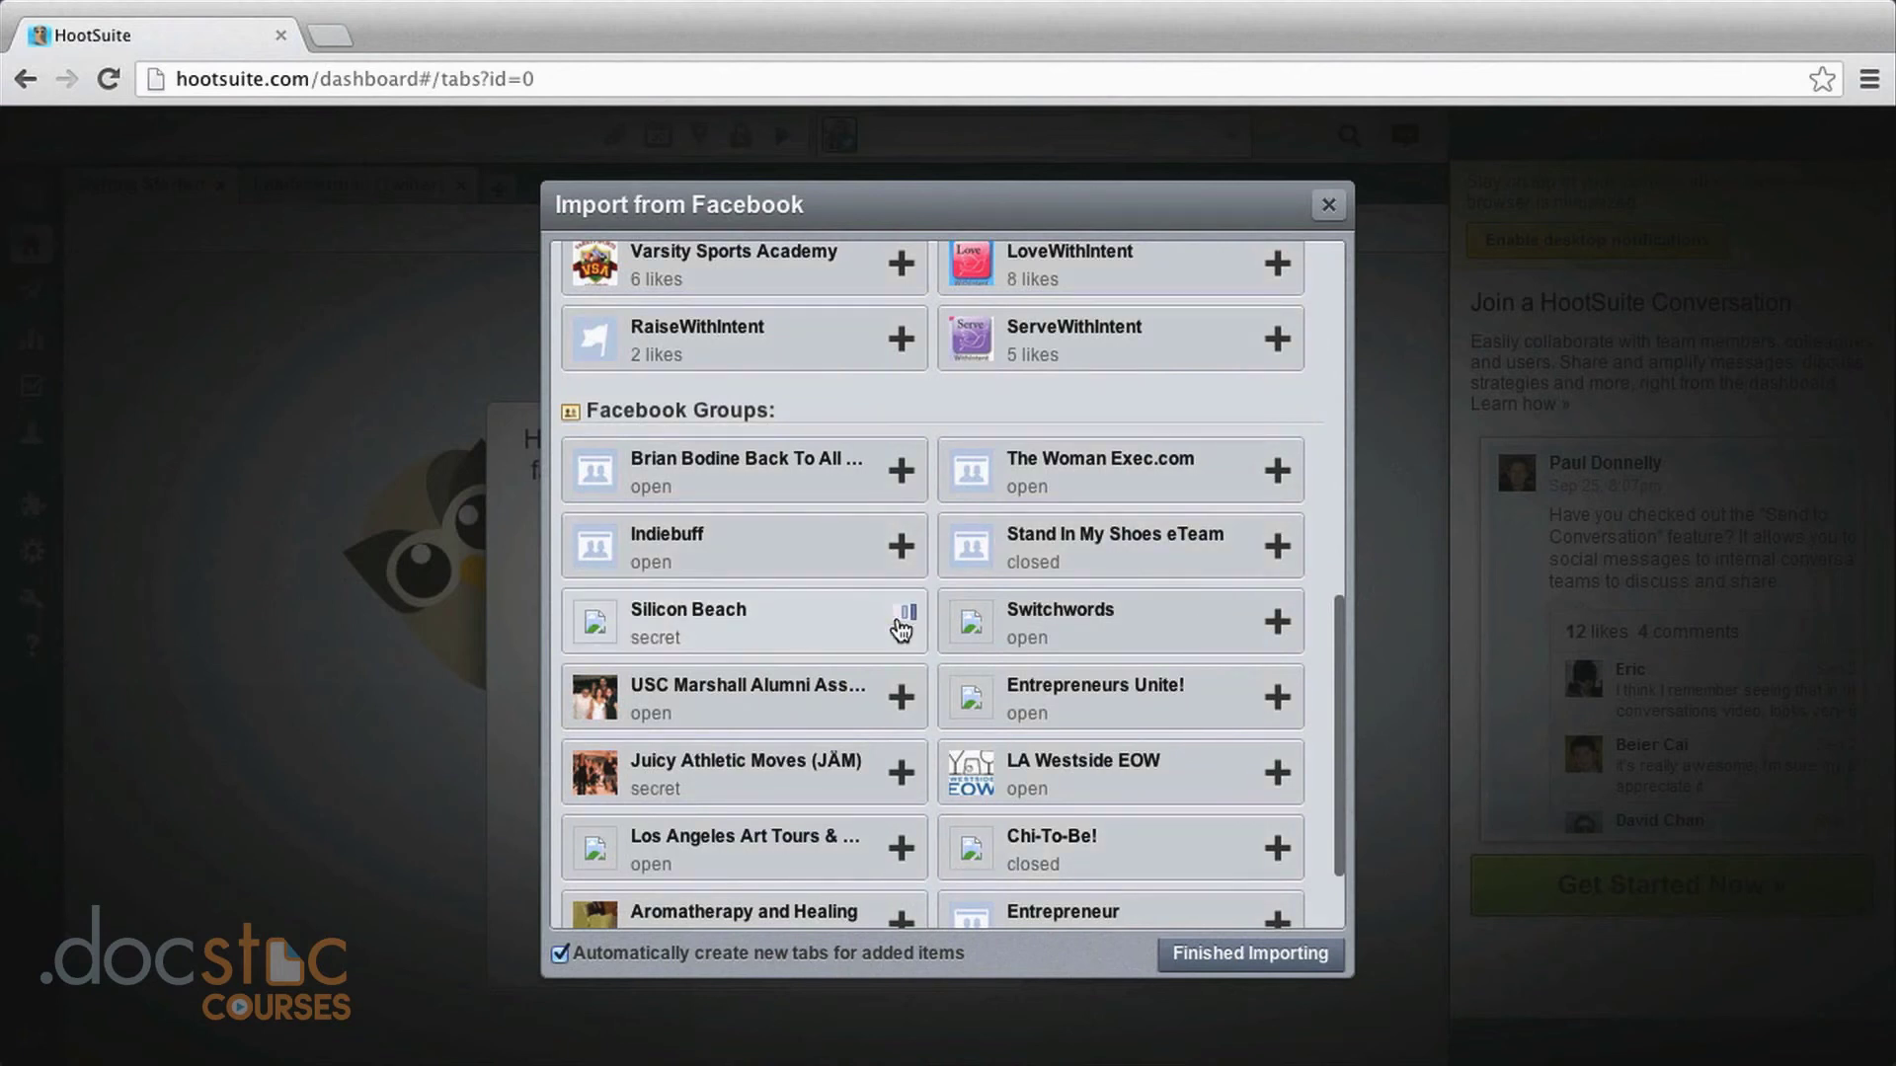
scroll(1231, 735, down, 3)
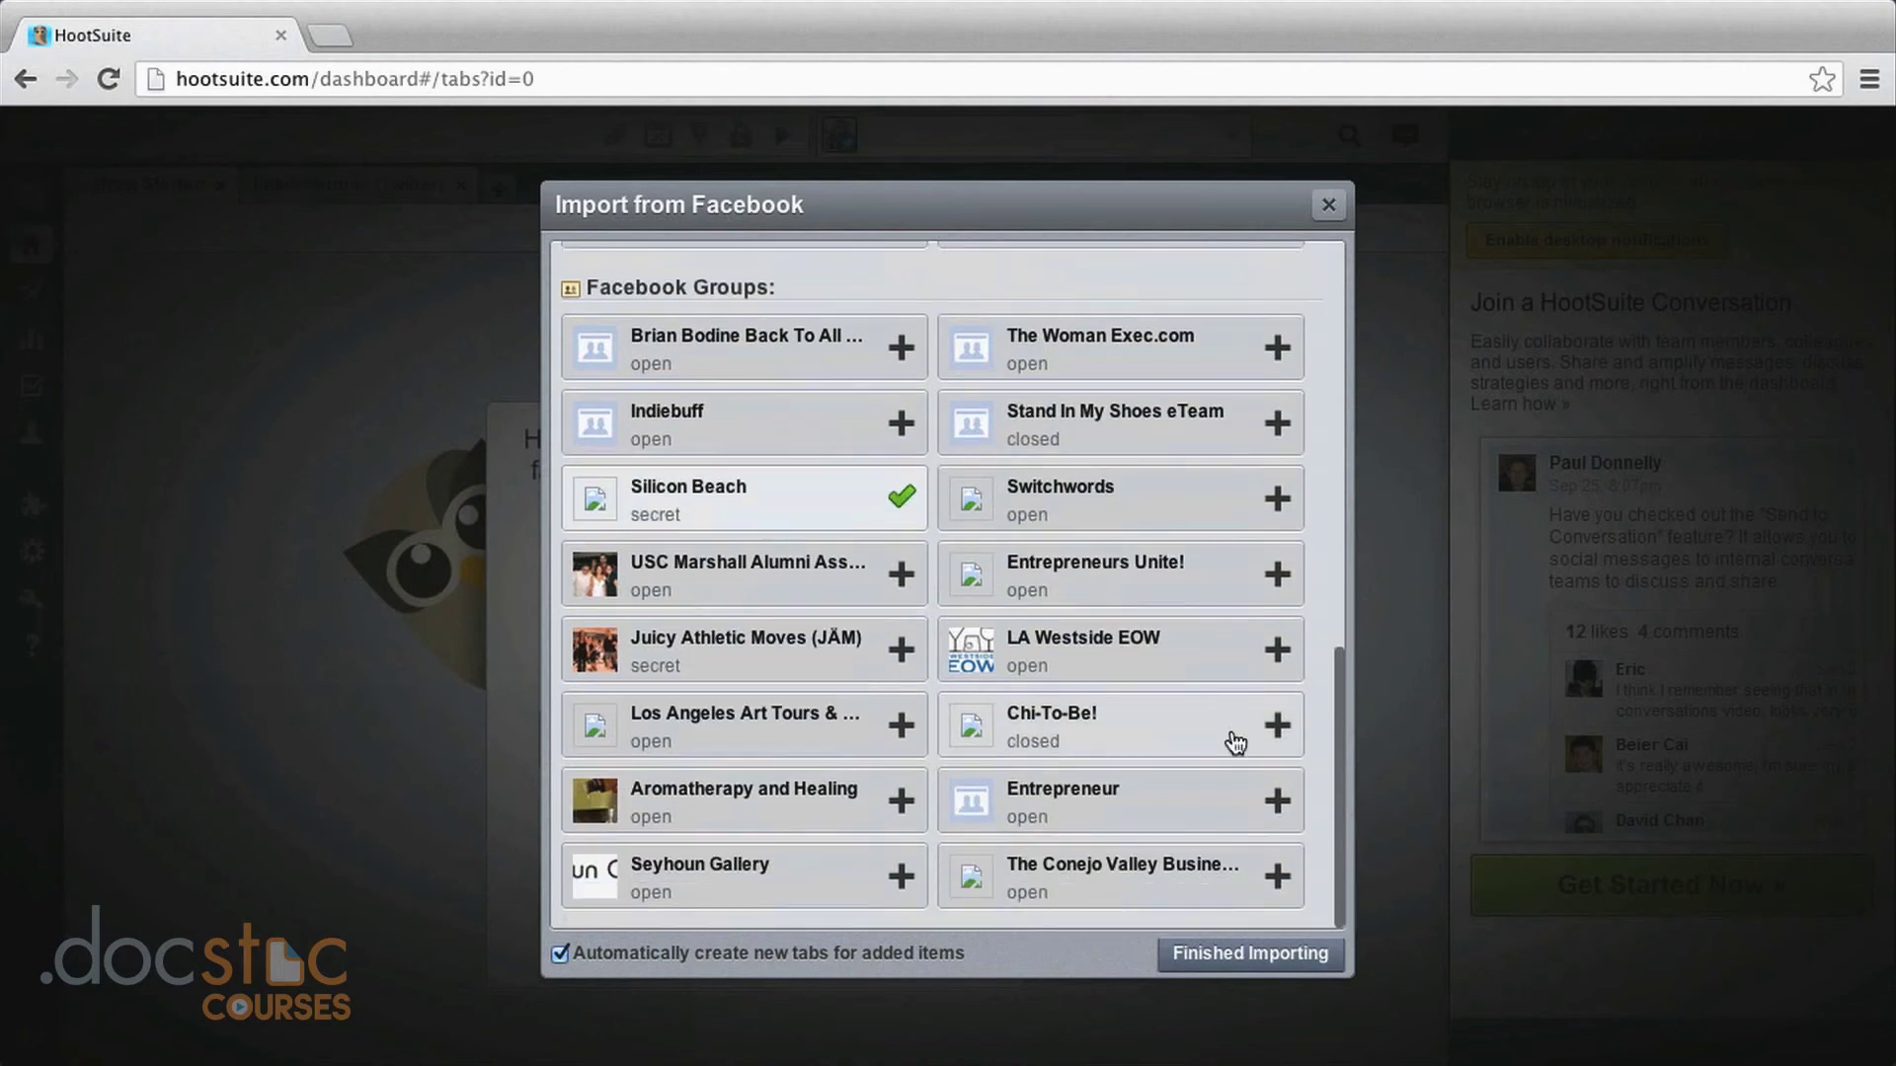
click(1249, 954)
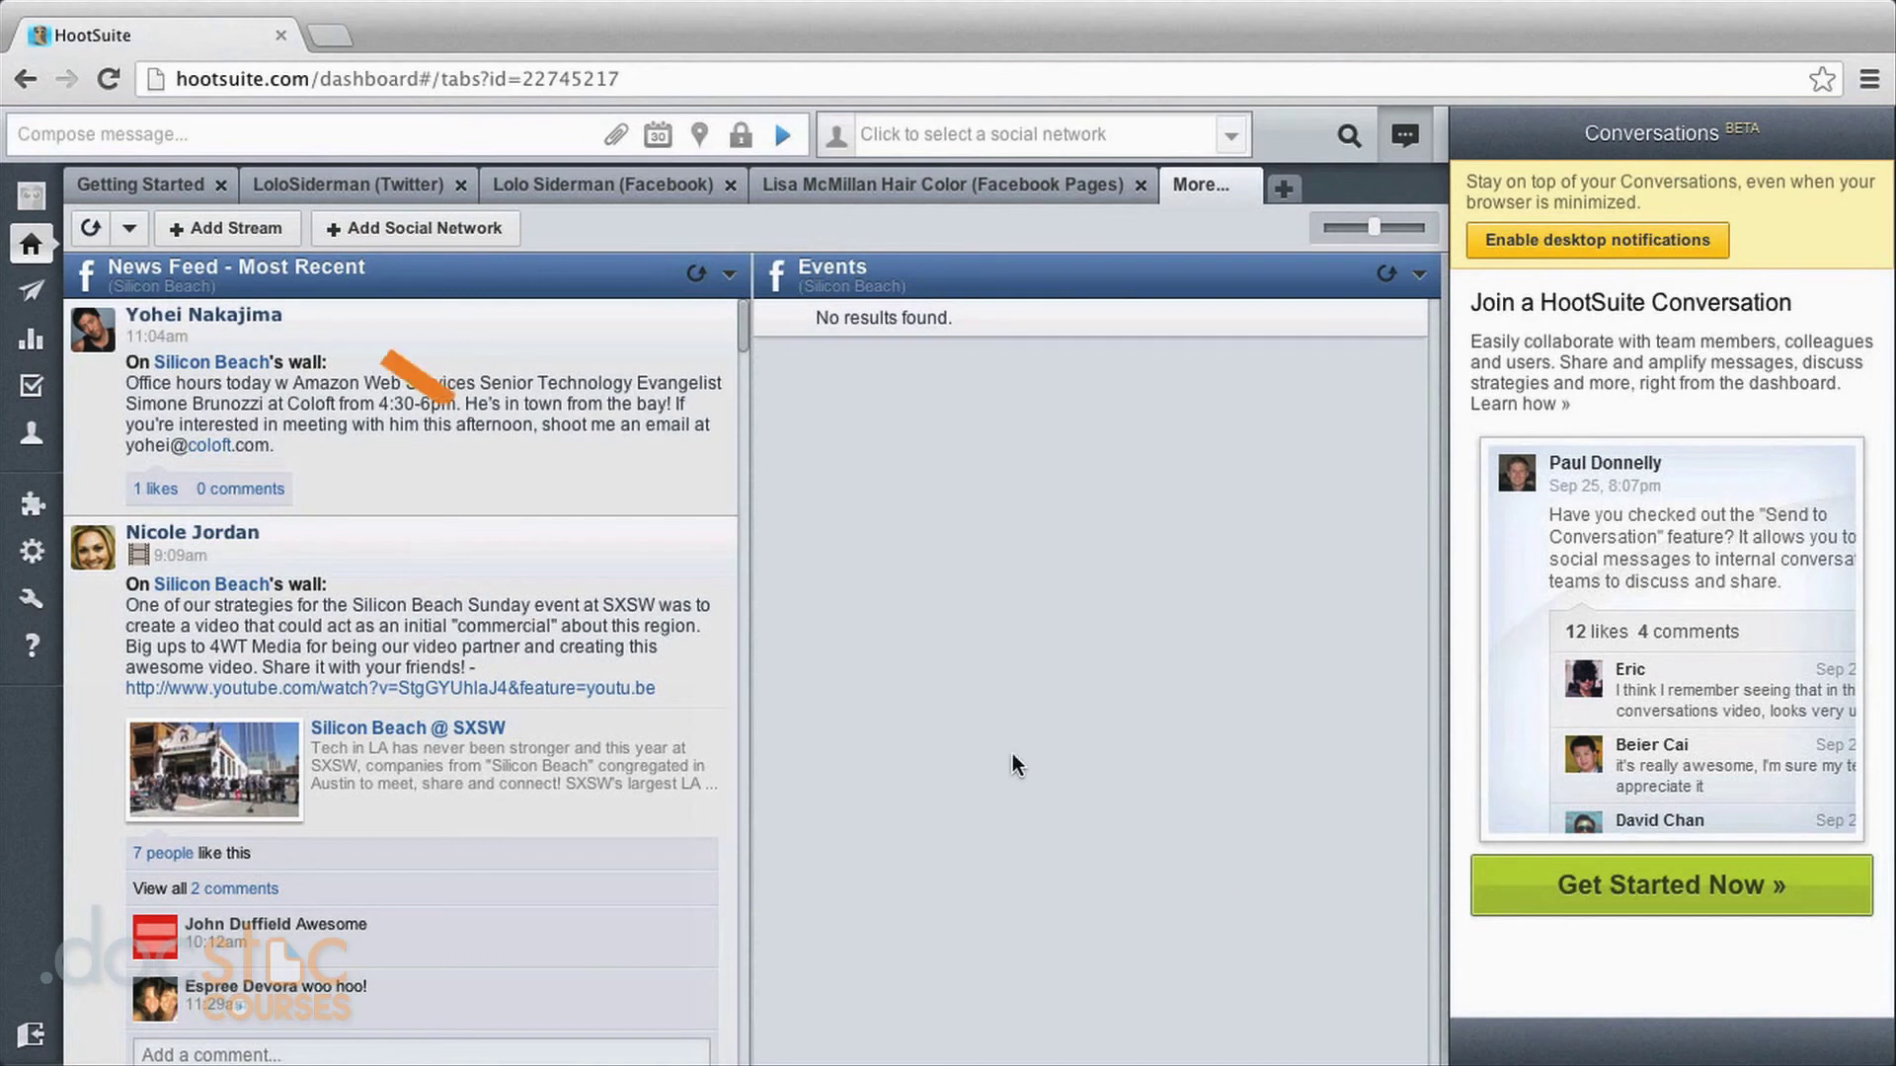
Return to Getting Started and open the App Directory via Install Apps (Instagram, etc.).
click(143, 188)
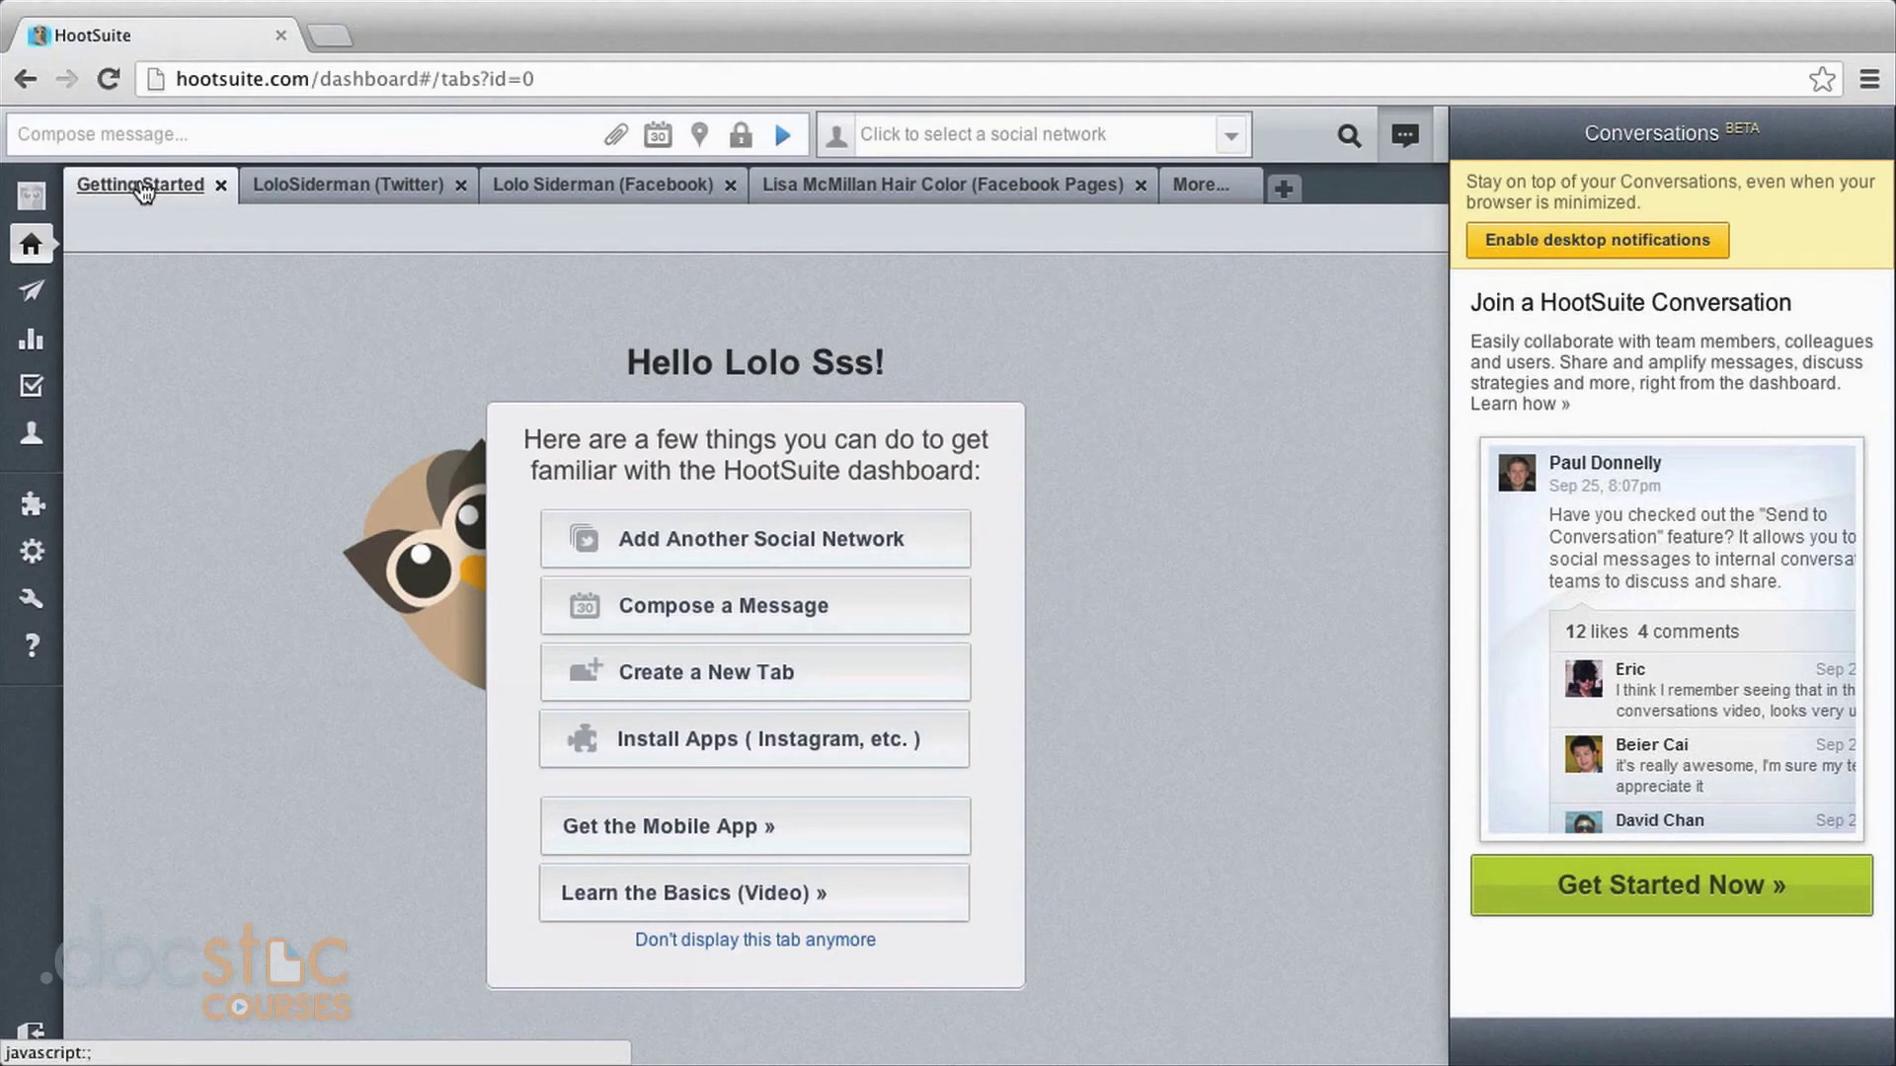
click(670, 750)
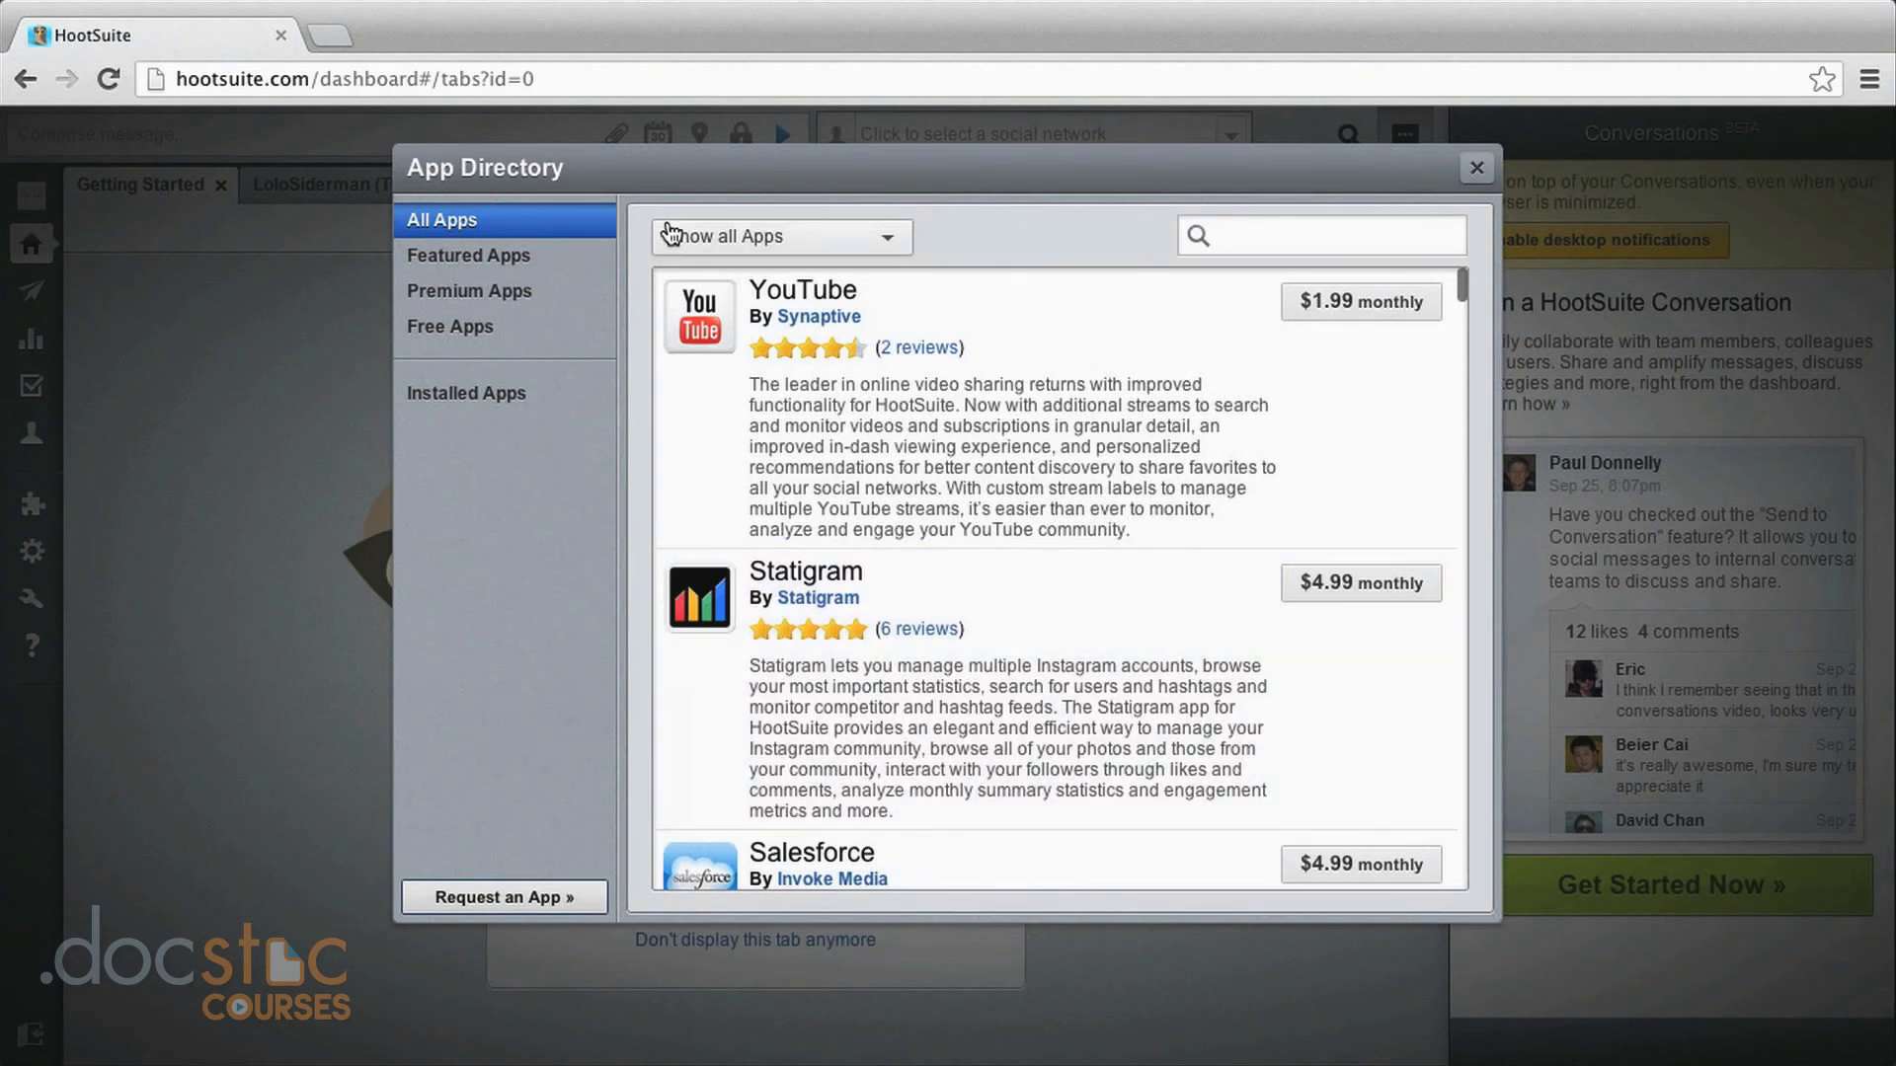
Filter the App Directory to Free Apps and browse the list back up to Instagram.
click(483, 337)
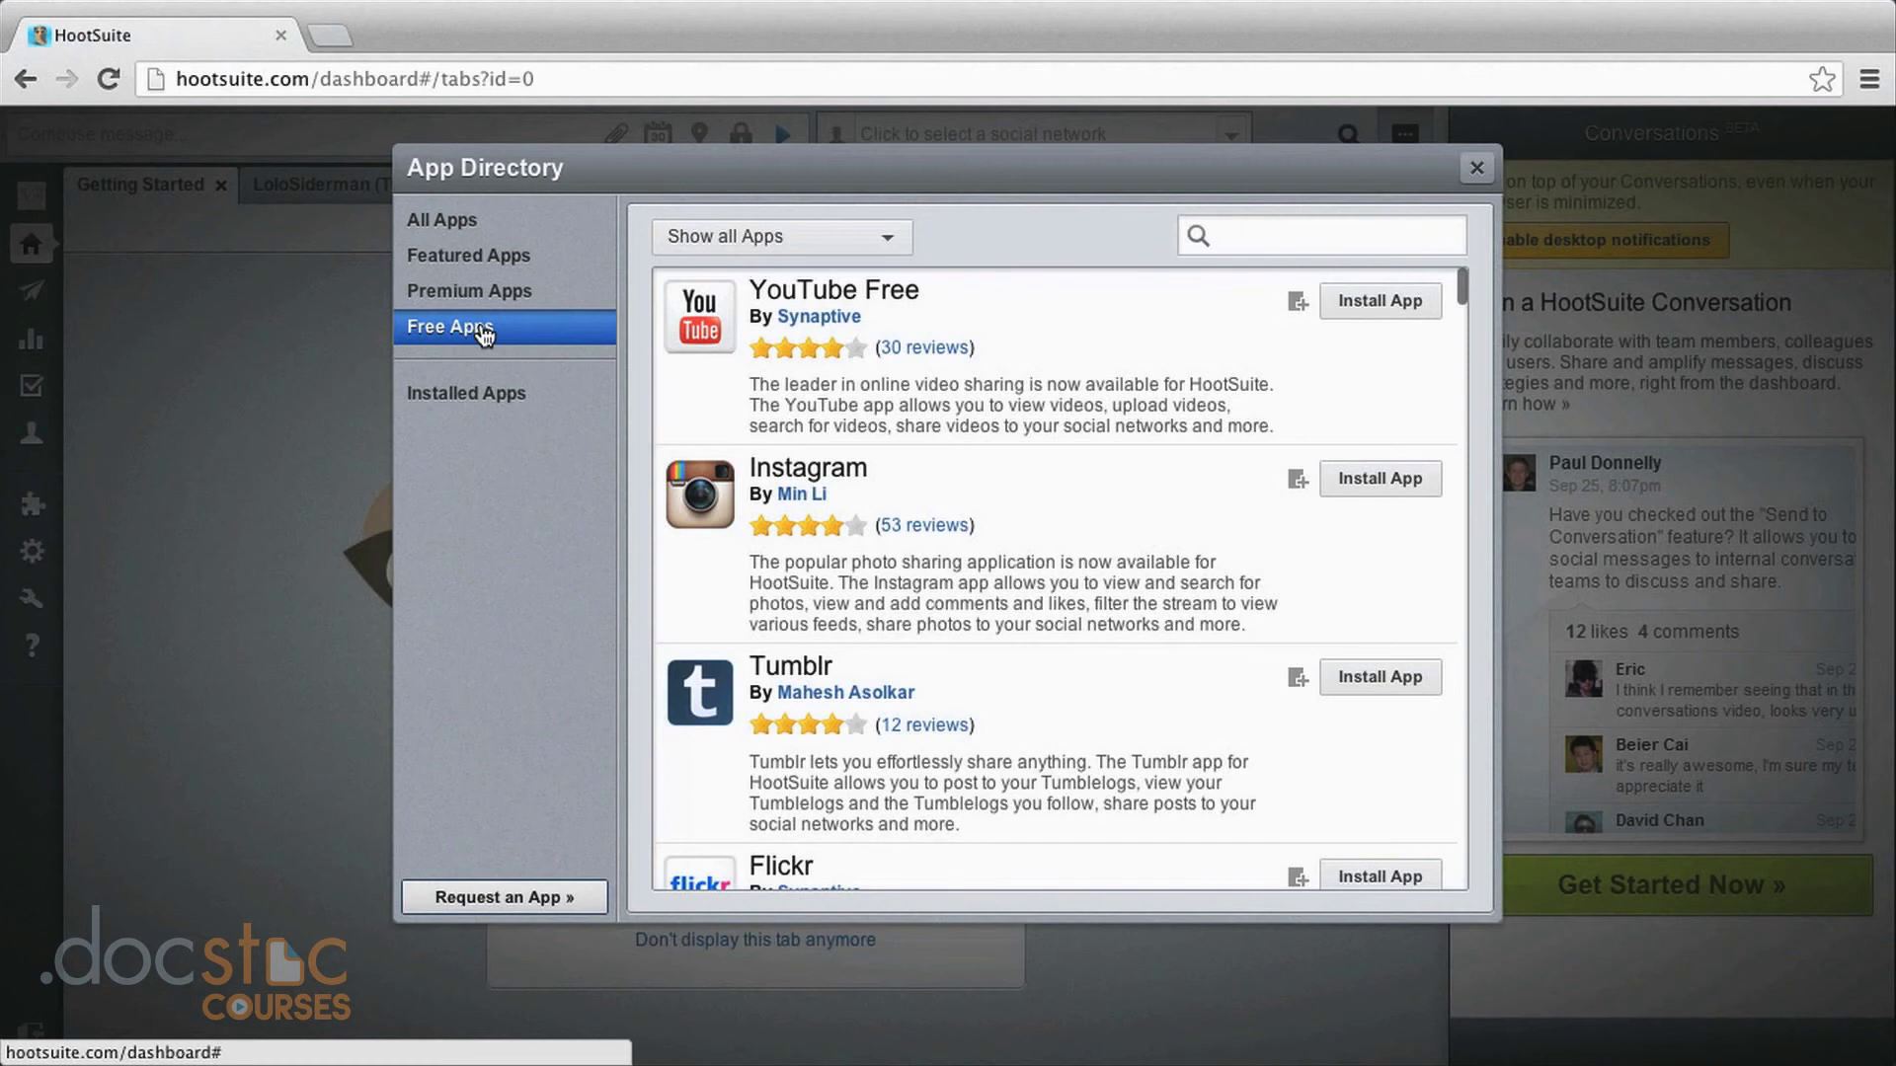
scroll(954, 516, down, 1)
scroll(958, 515, down, 8)
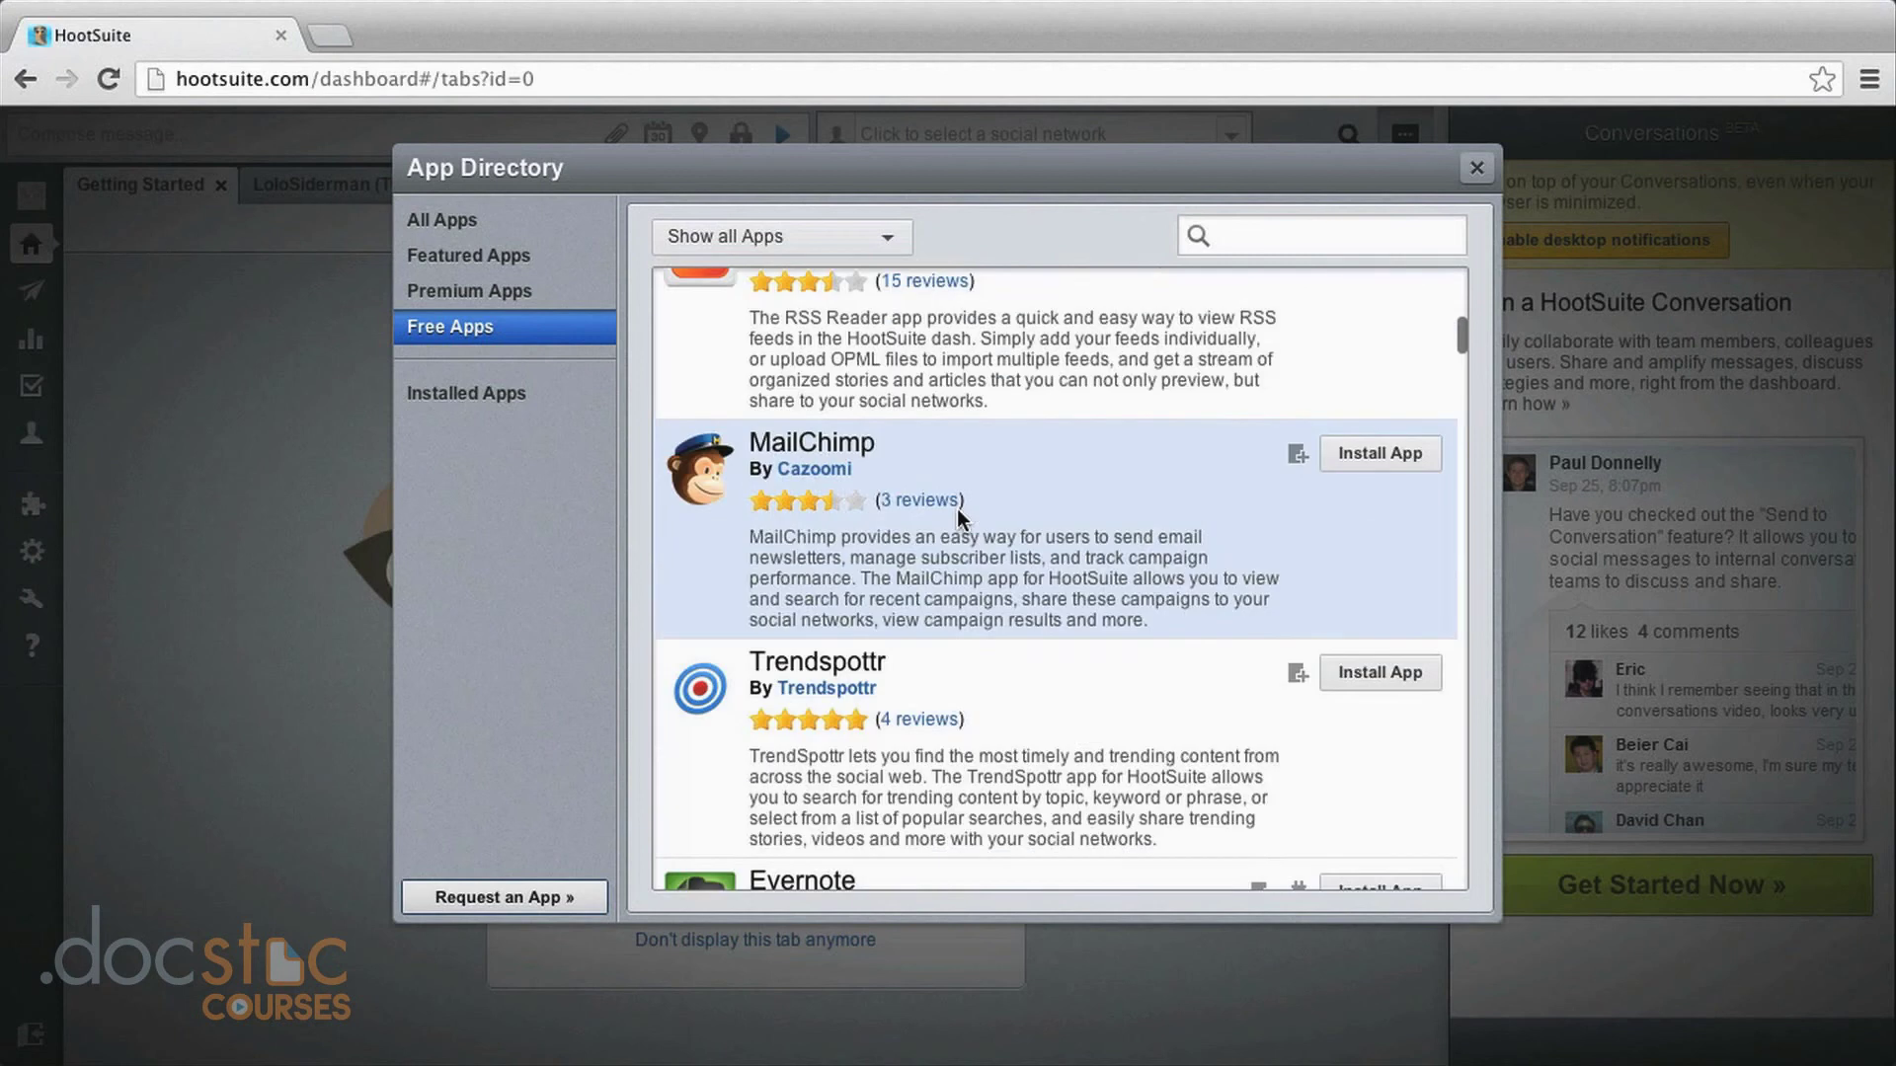
scroll(957, 507, down, 3)
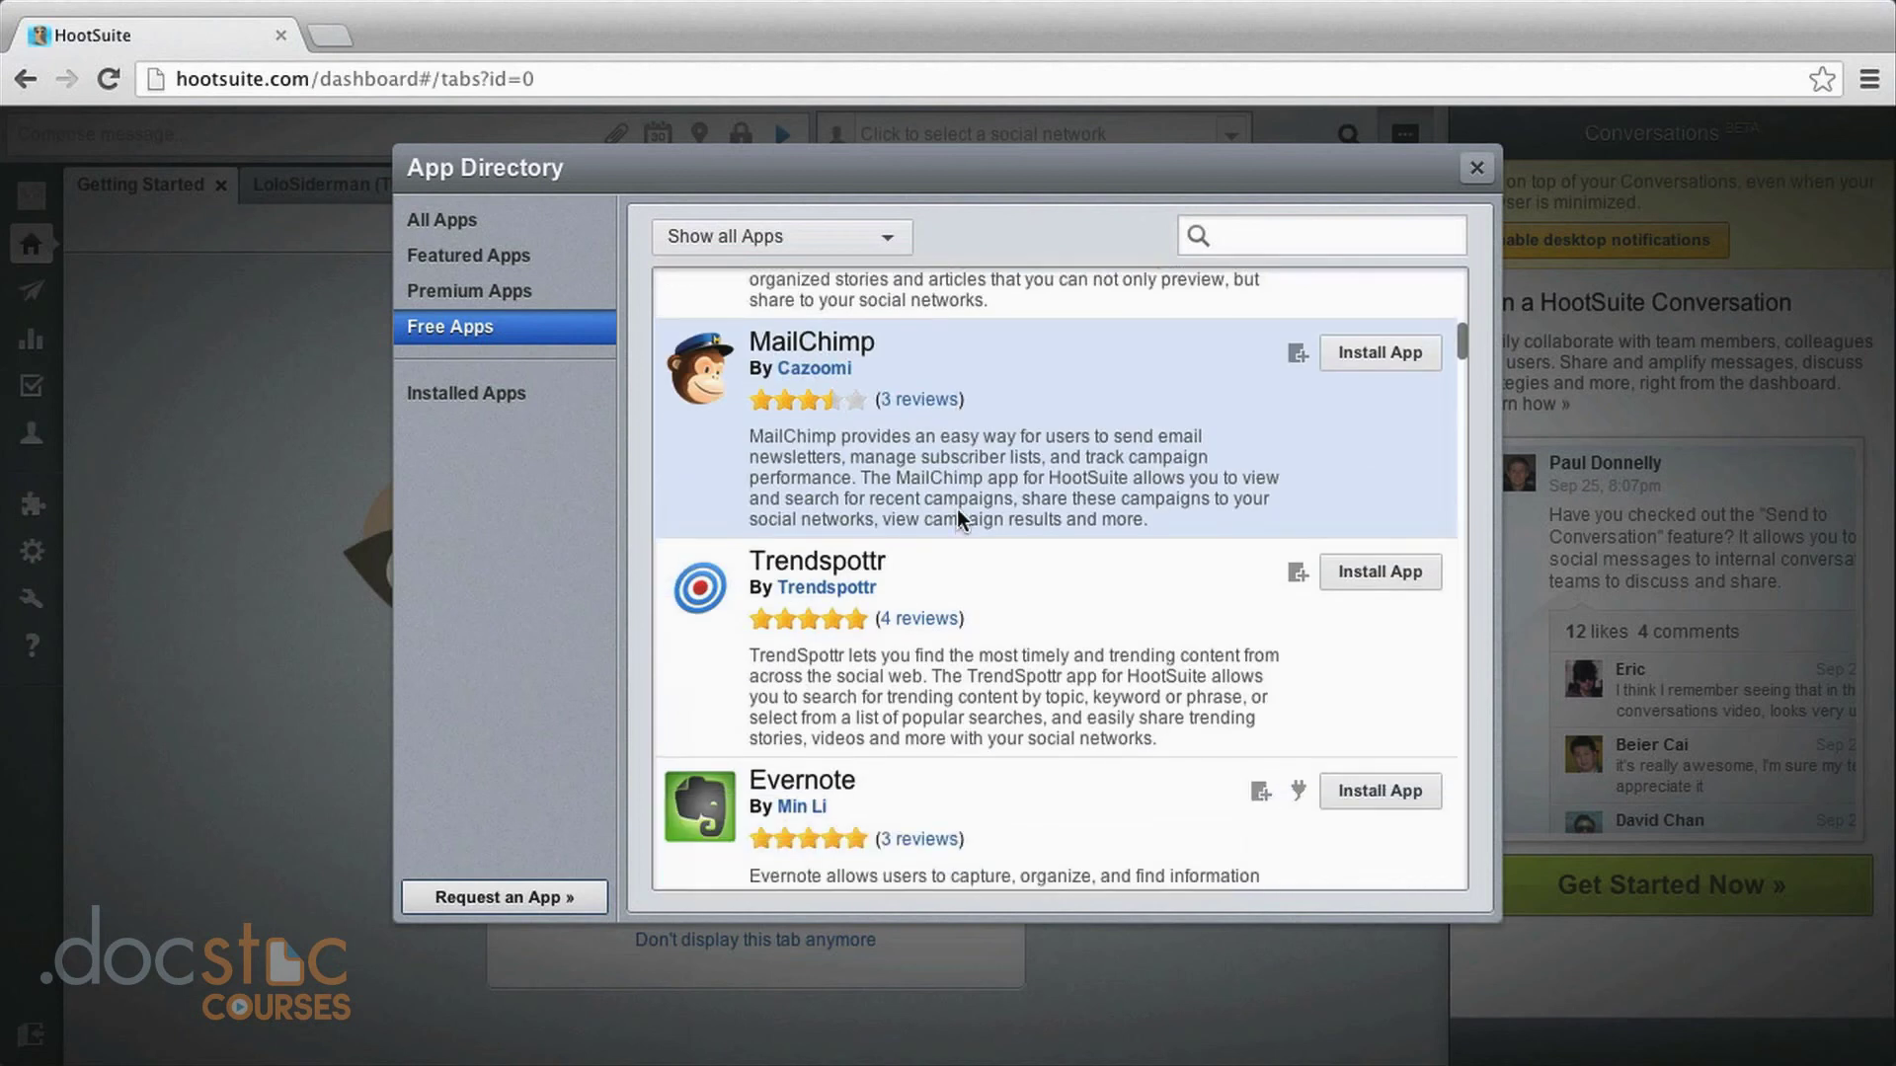
scroll(957, 508, down, 3)
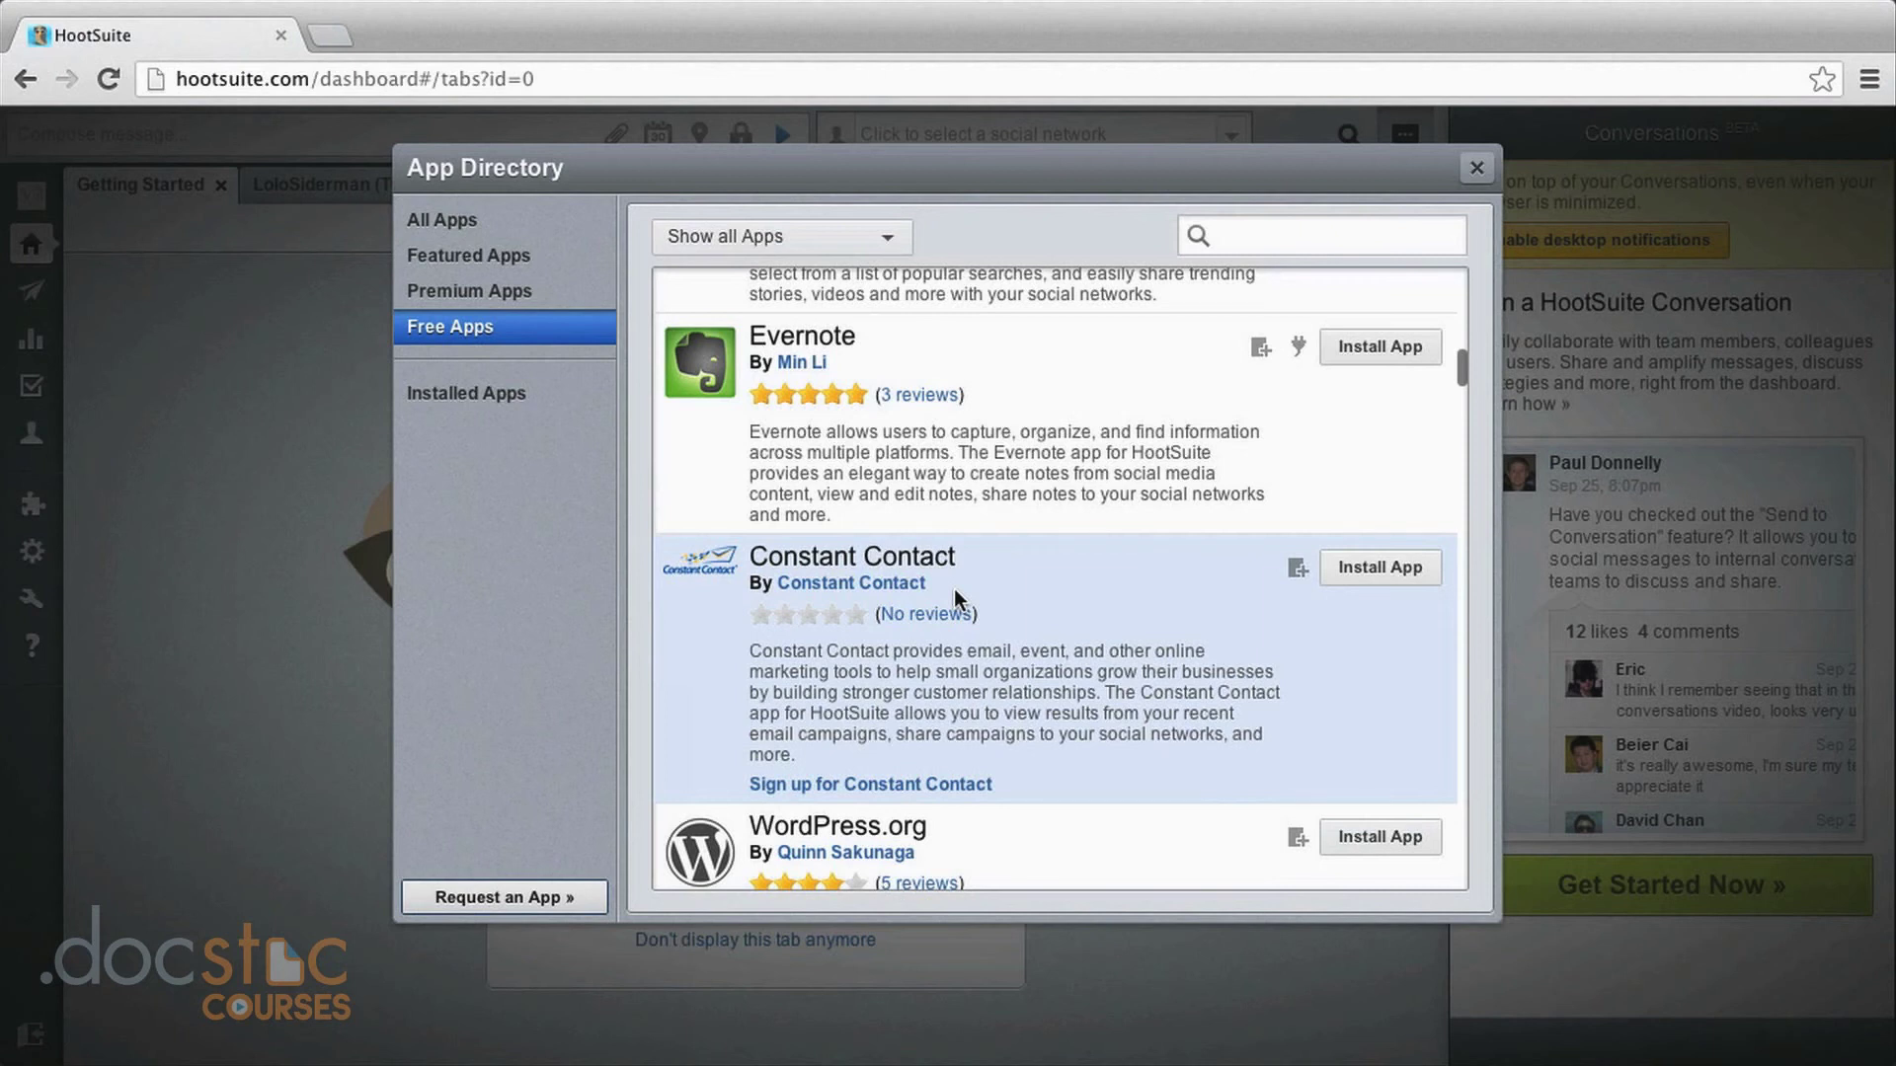
scroll(977, 696, down, 2)
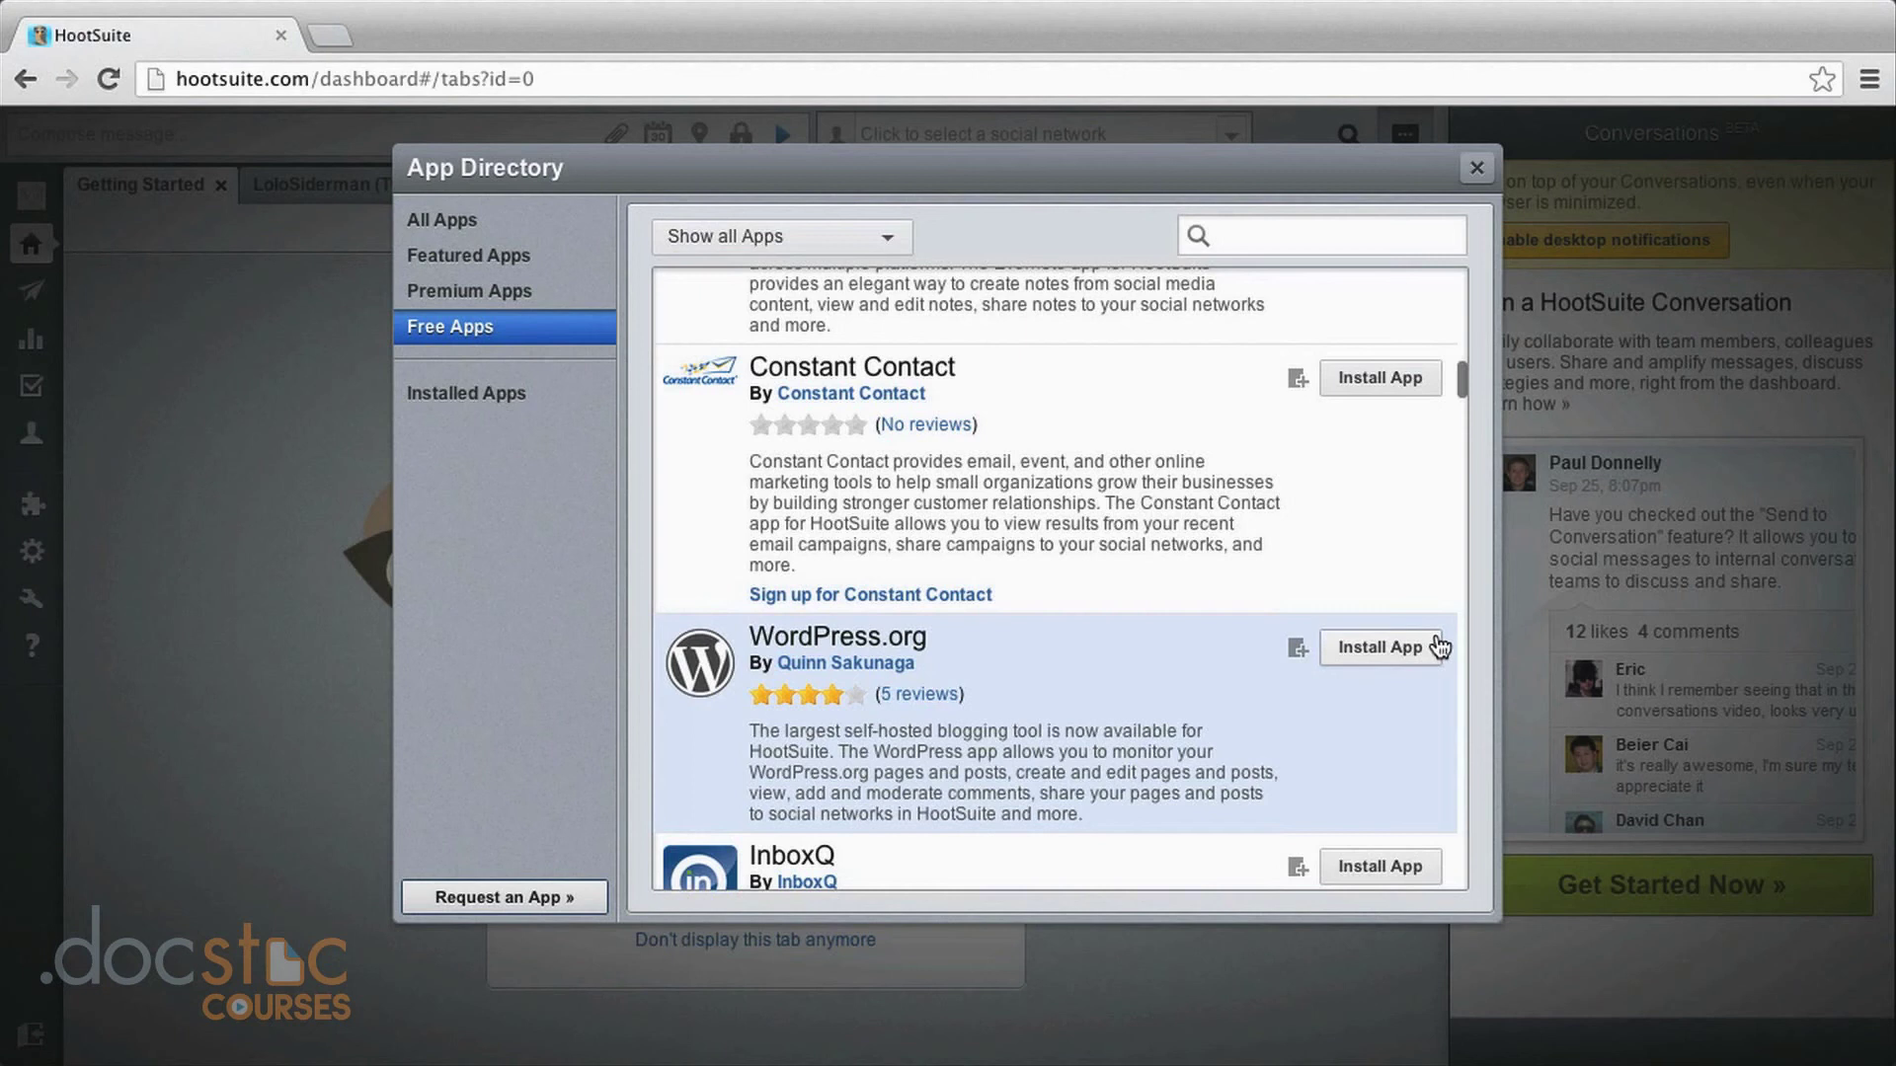
click(1402, 656)
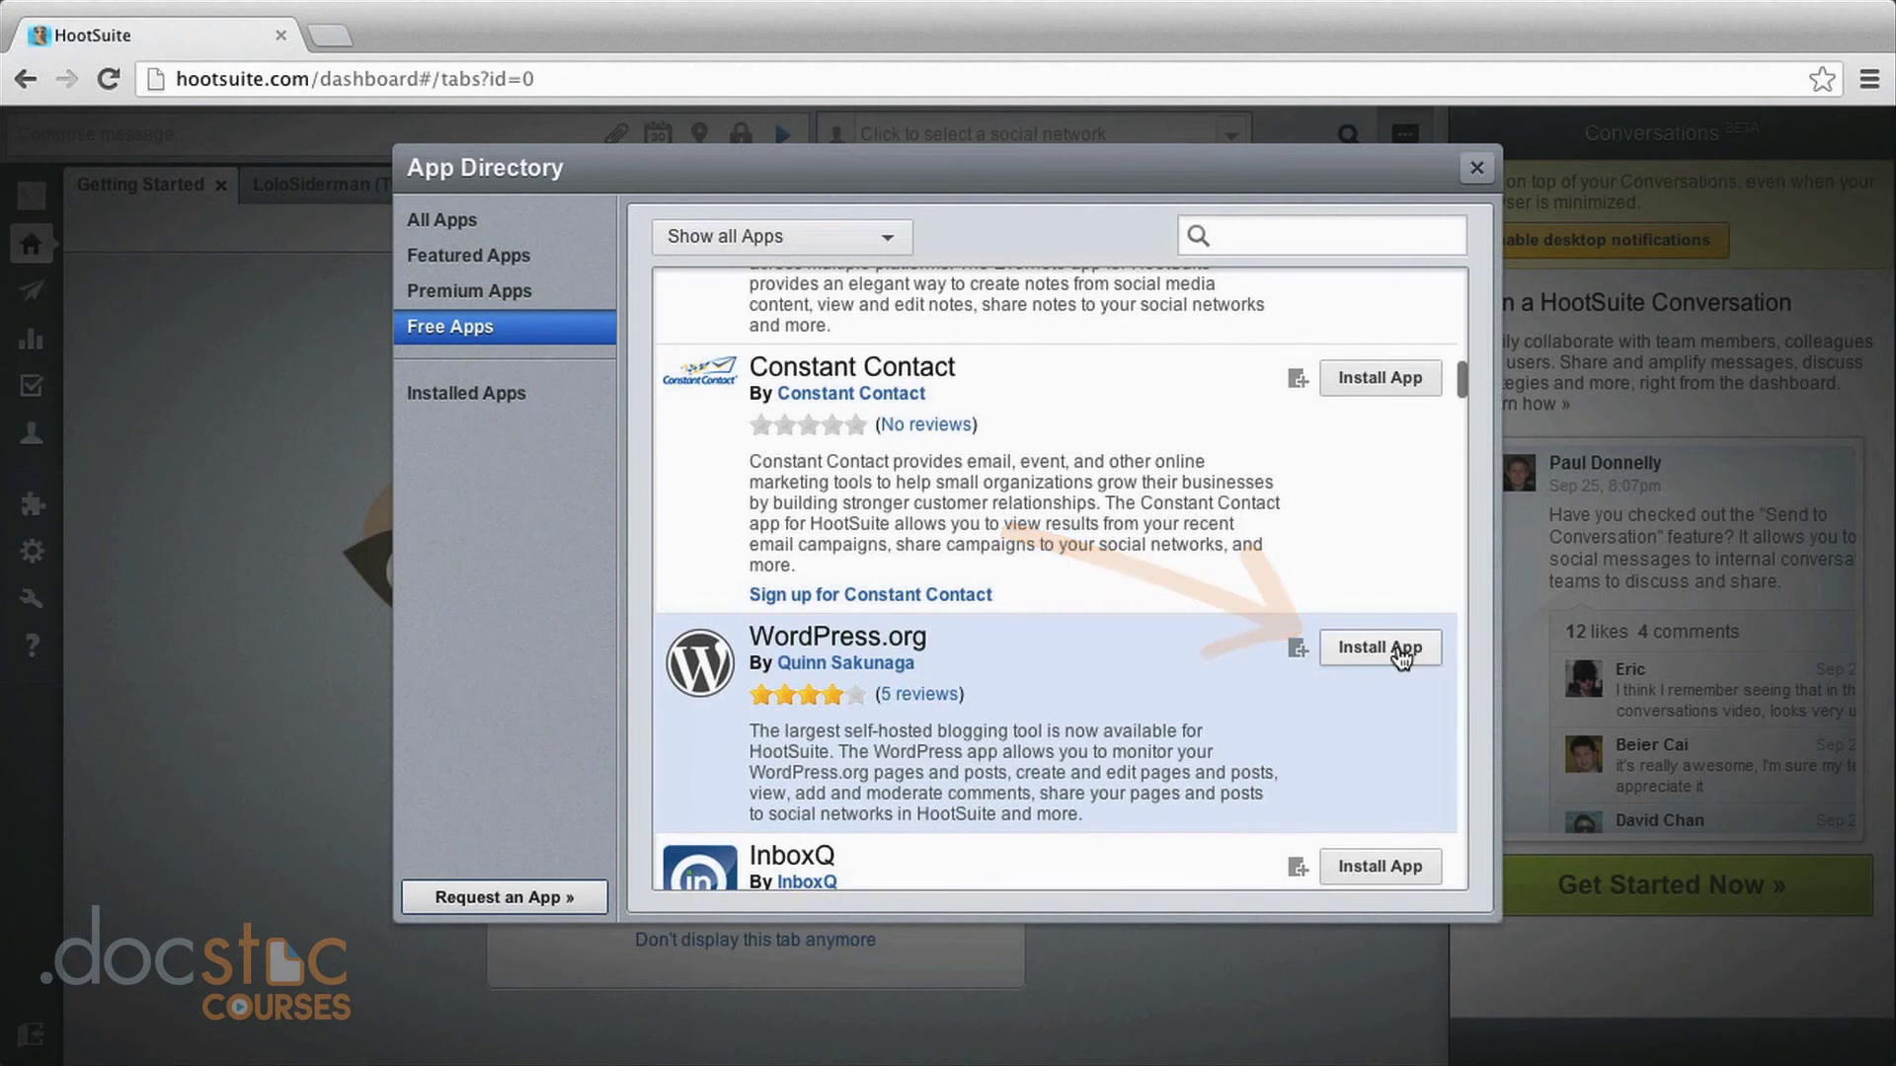
scroll(1248, 807, up, 15)
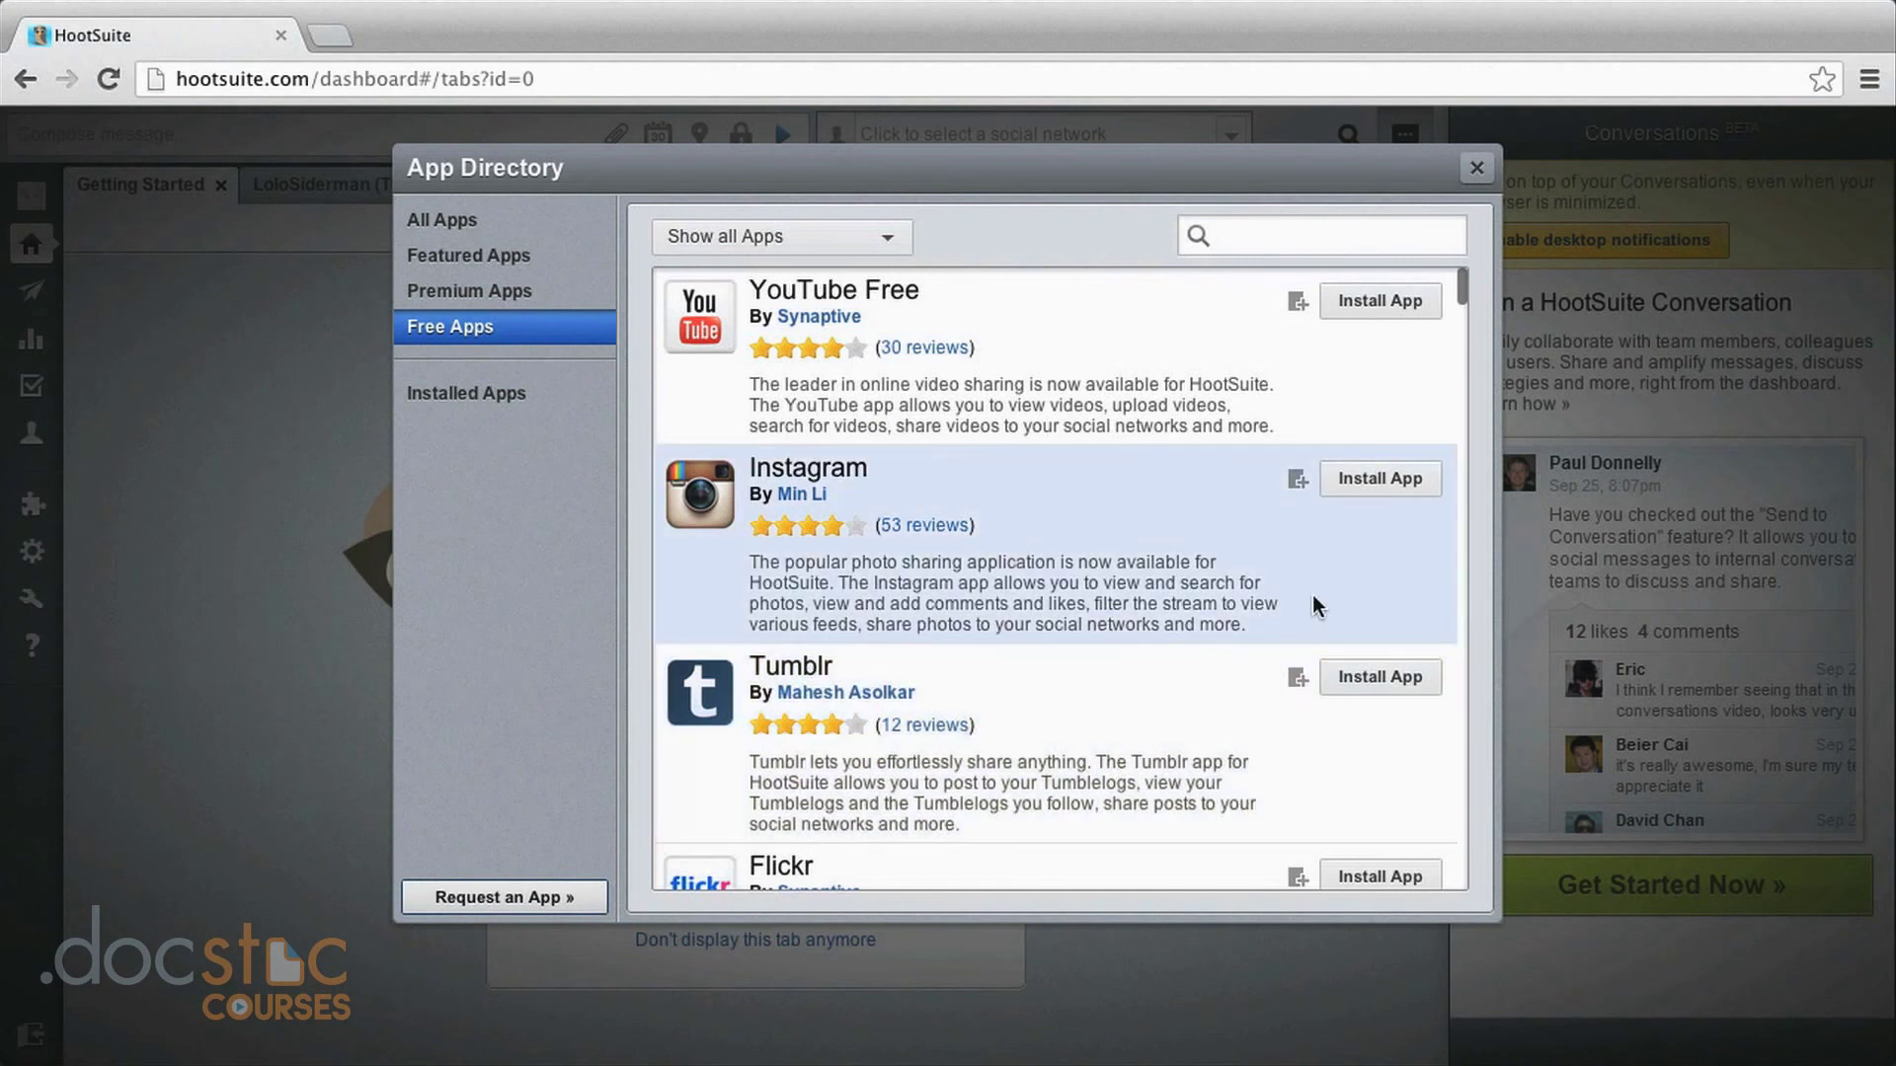
Install the Instagram app with its stream in a new tab, then start connecting an Instagram account.
click(1379, 479)
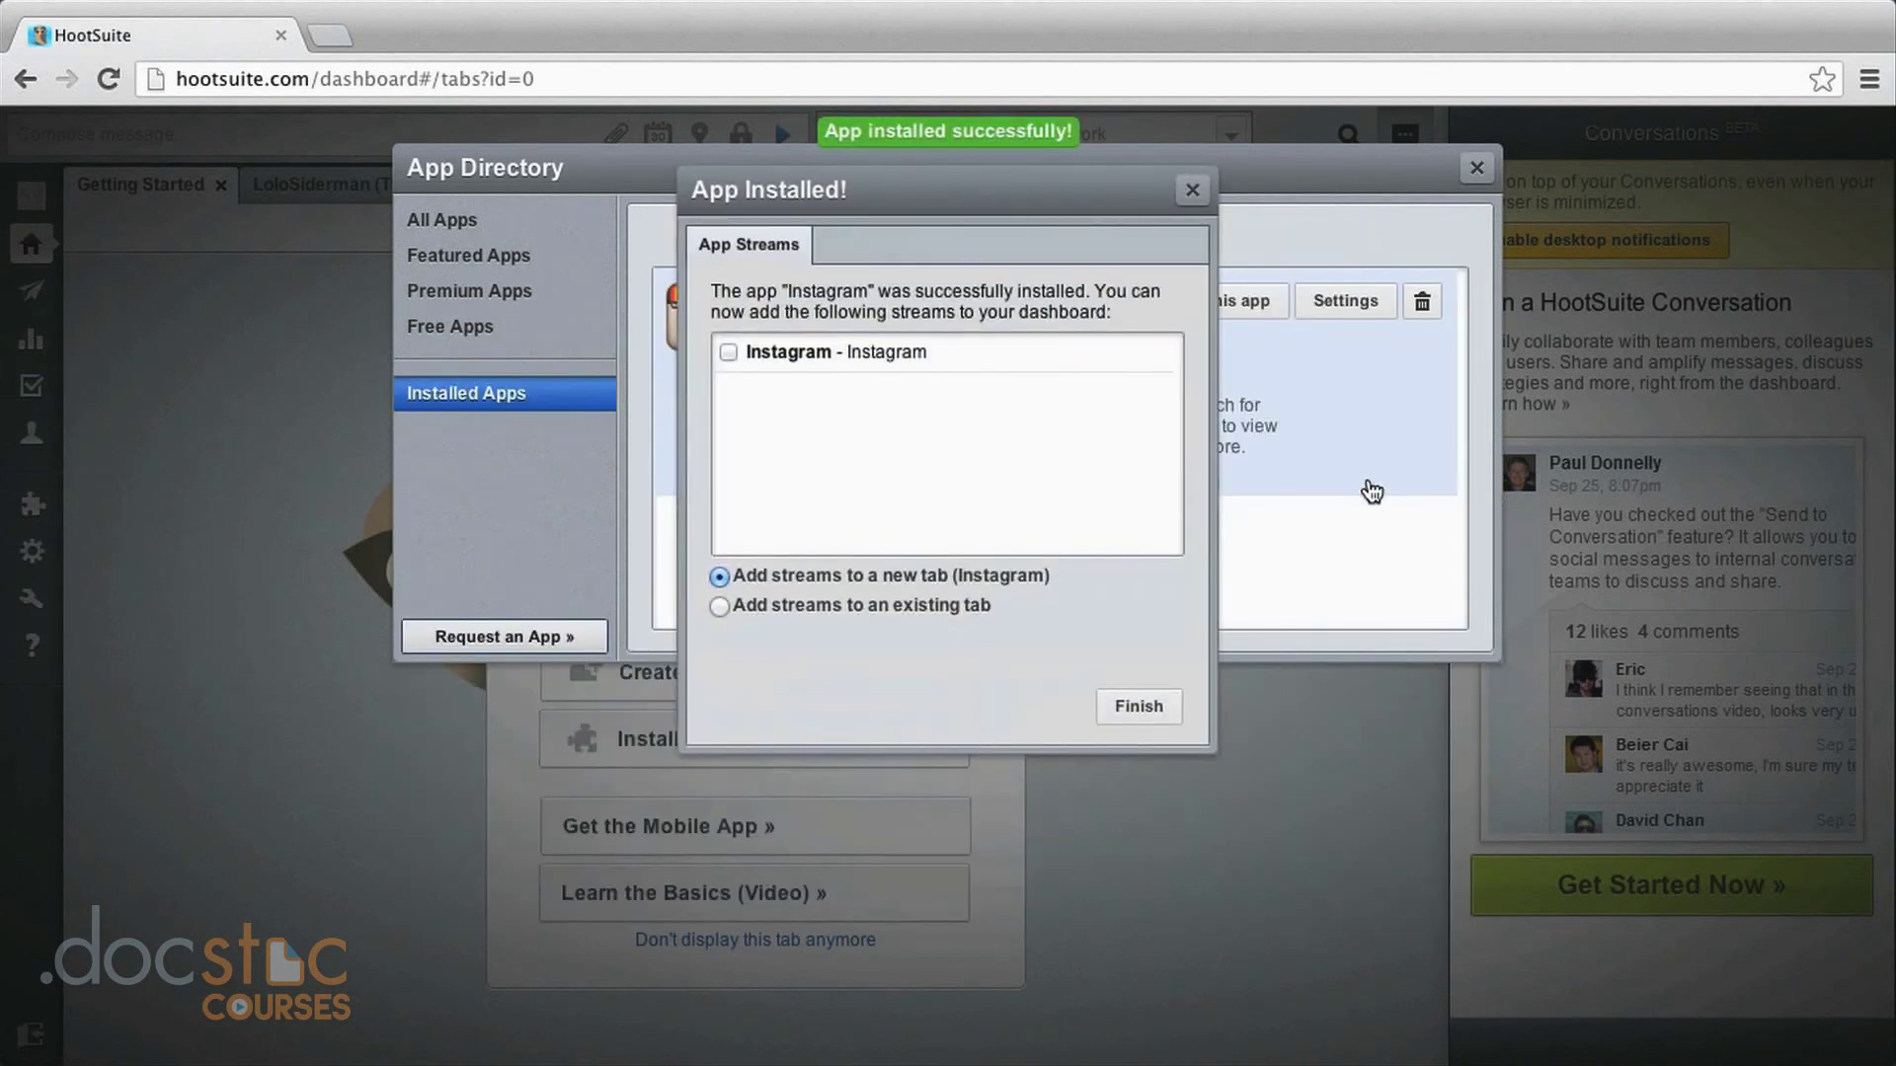
click(727, 352)
click(1137, 707)
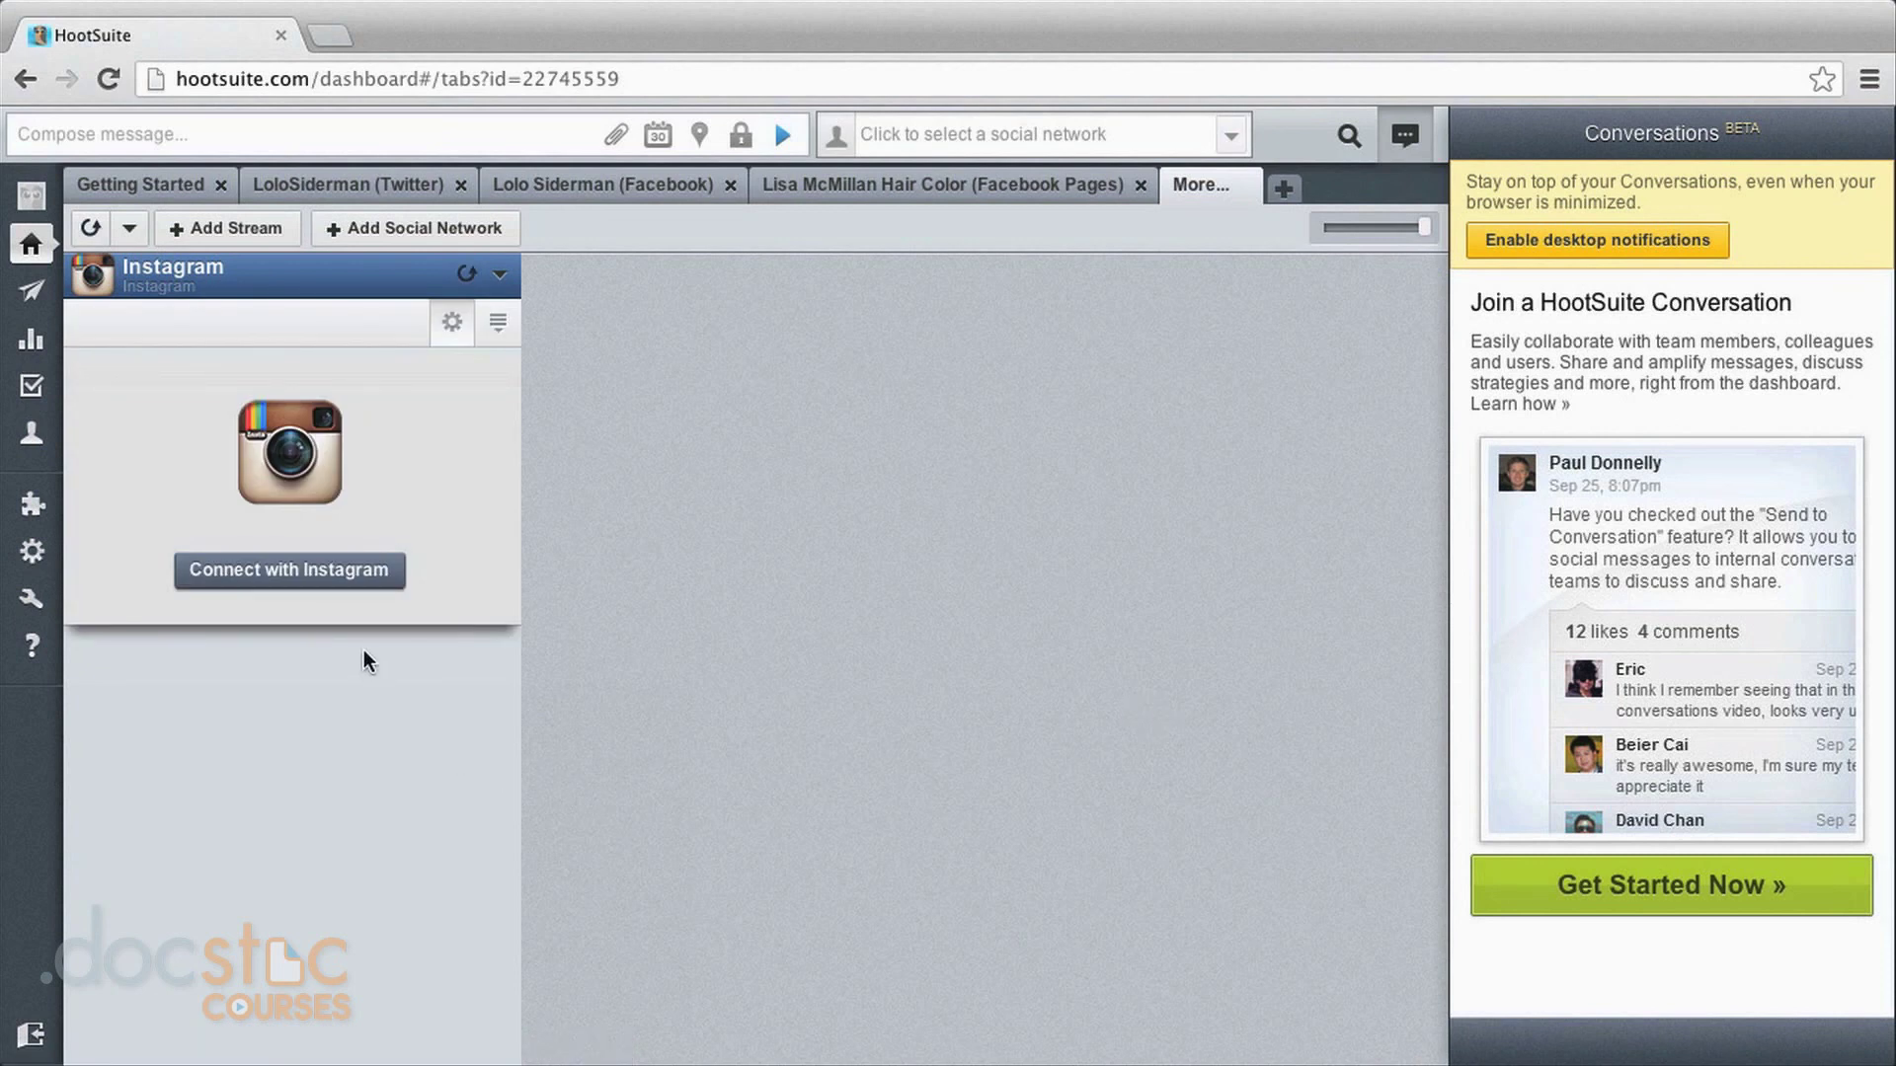
click(351, 572)
Sign in to Instagram with the account username and password, authorize HootSuite, and return to Getting Started.
text(lolo****)
key(Tab)
text(********)
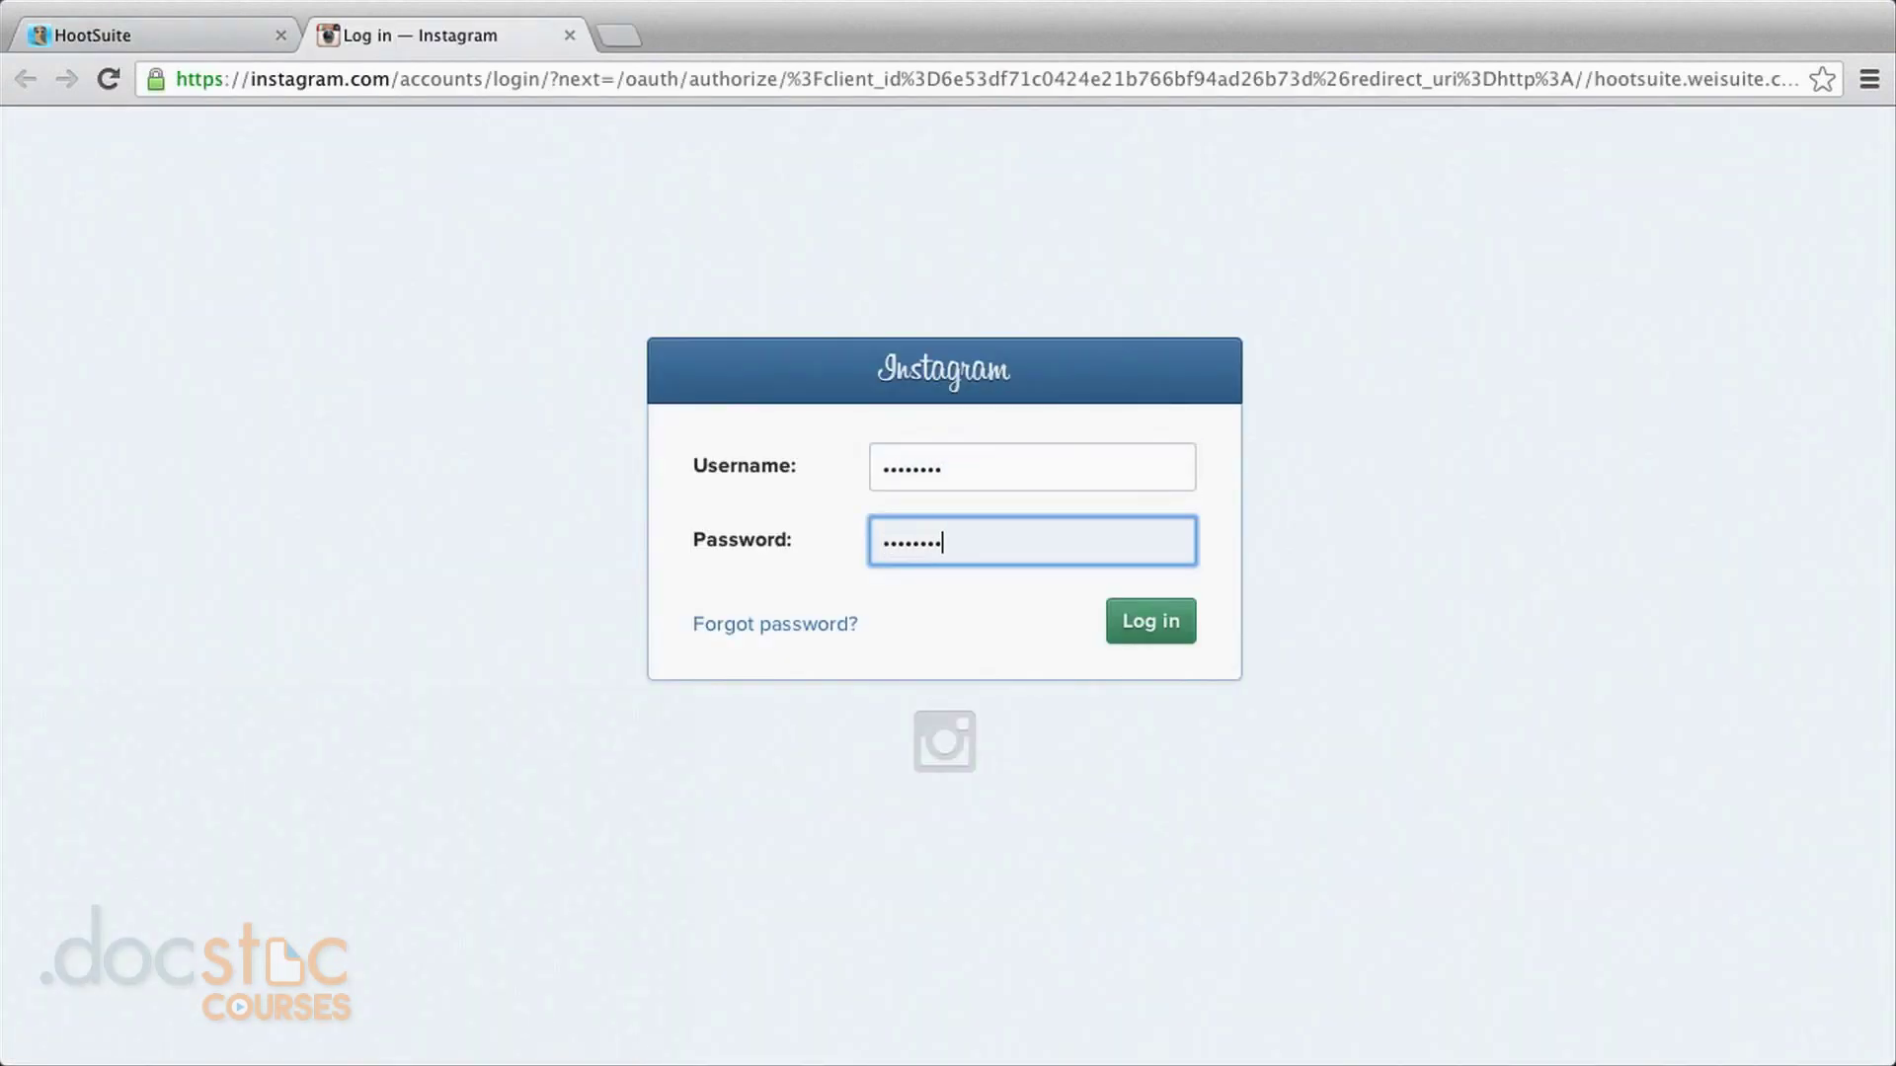
click(1178, 634)
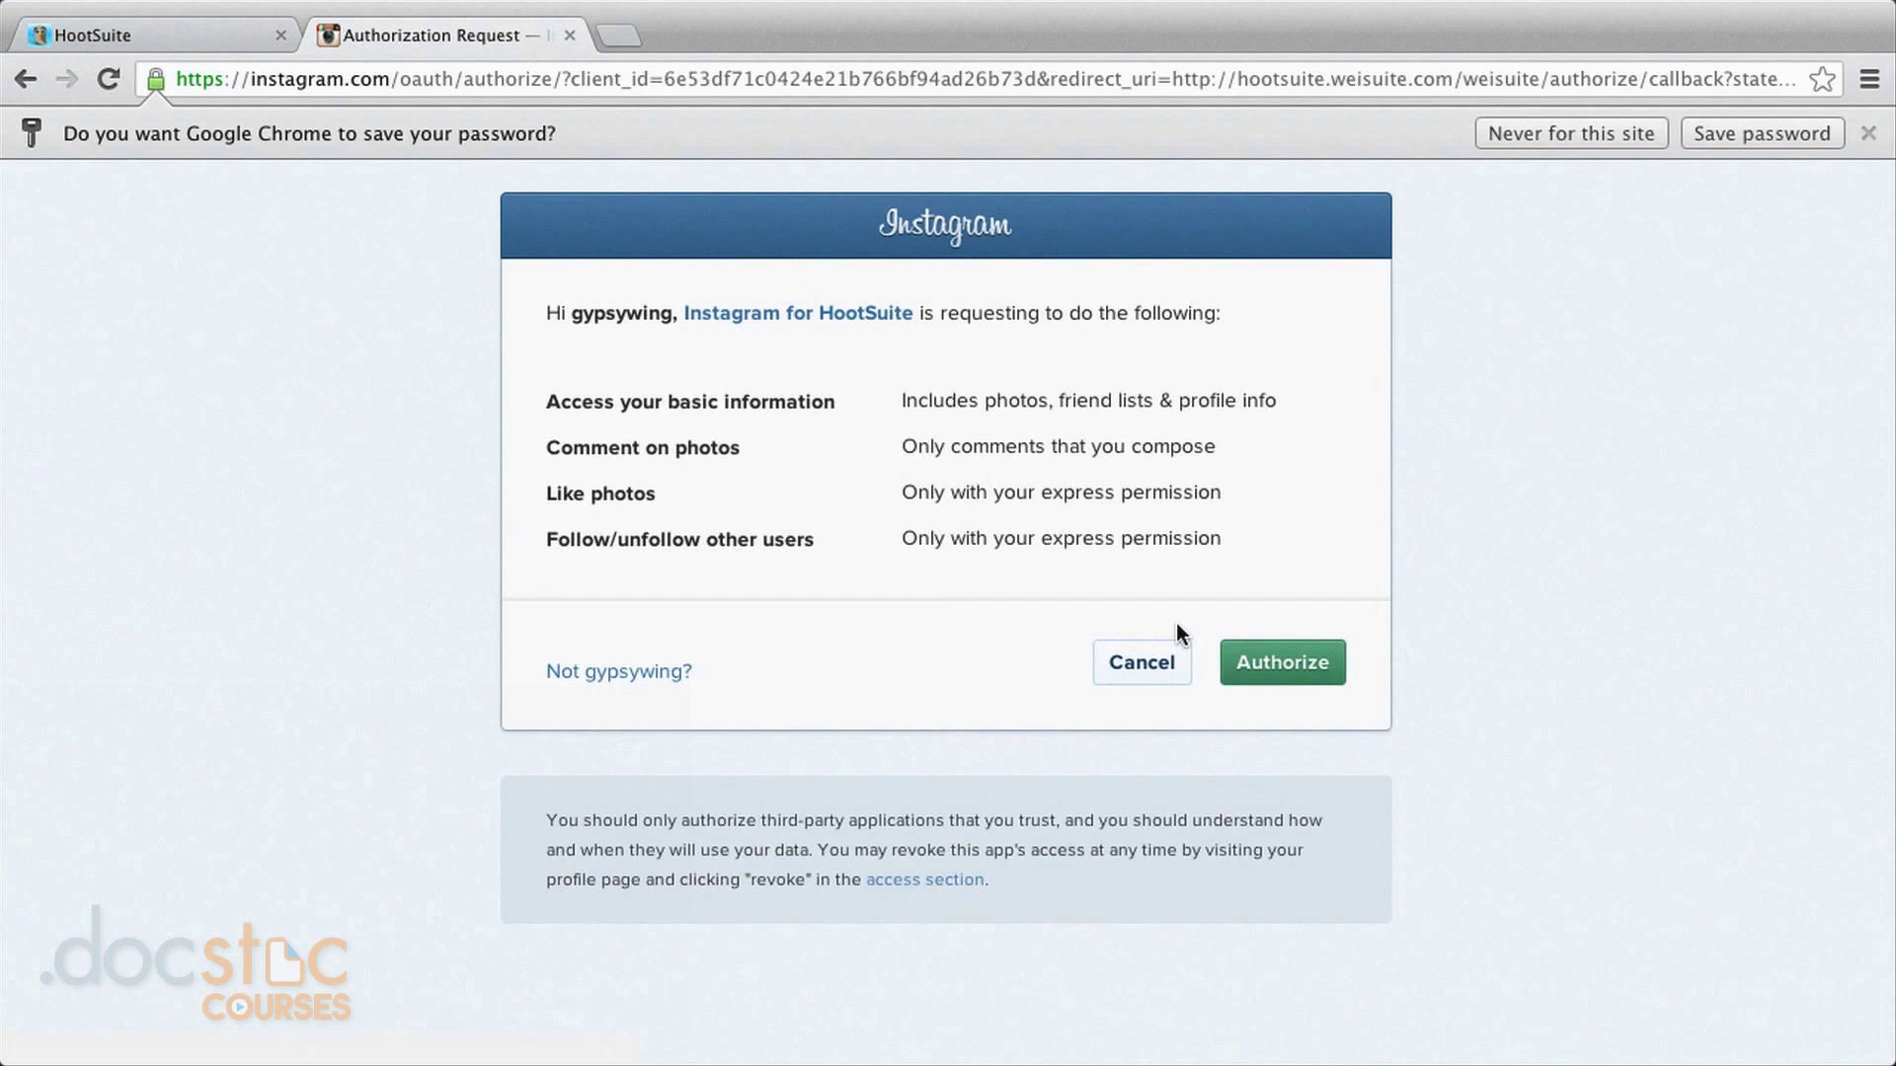
click(1252, 671)
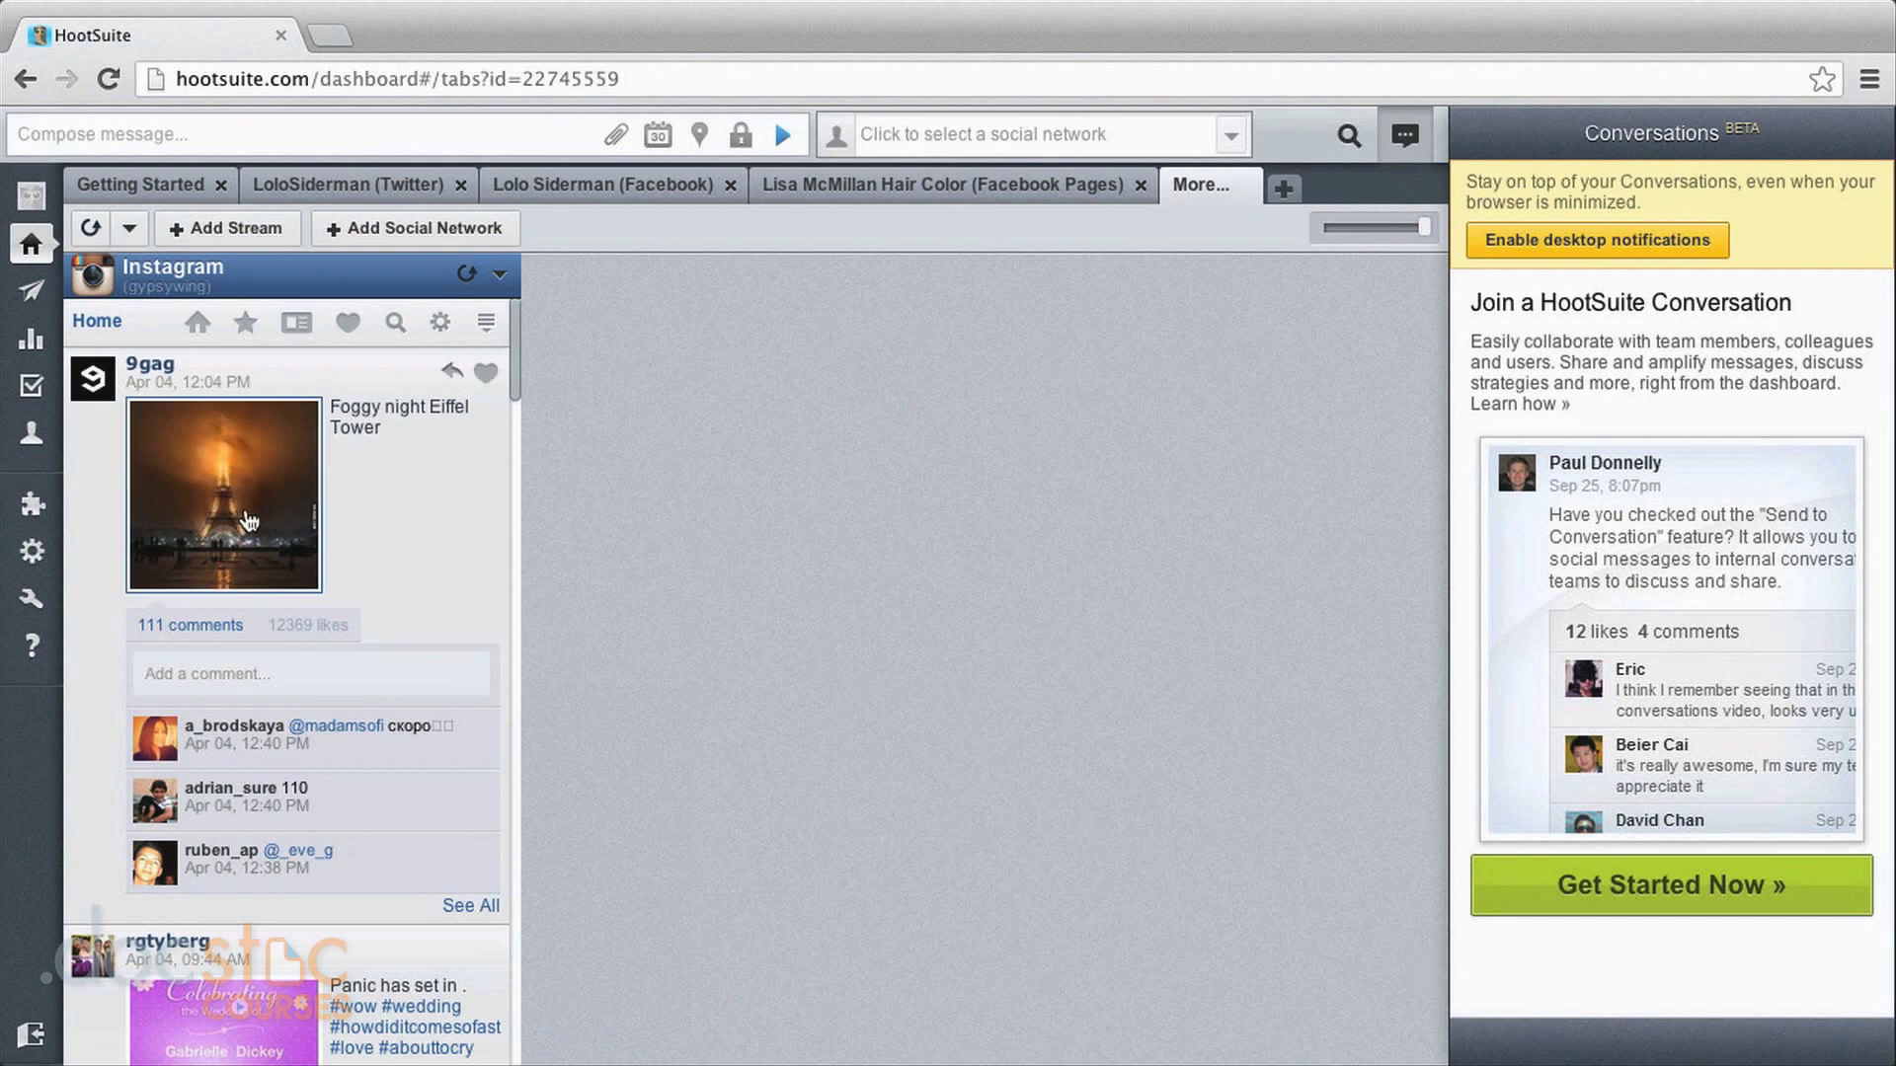
click(175, 197)
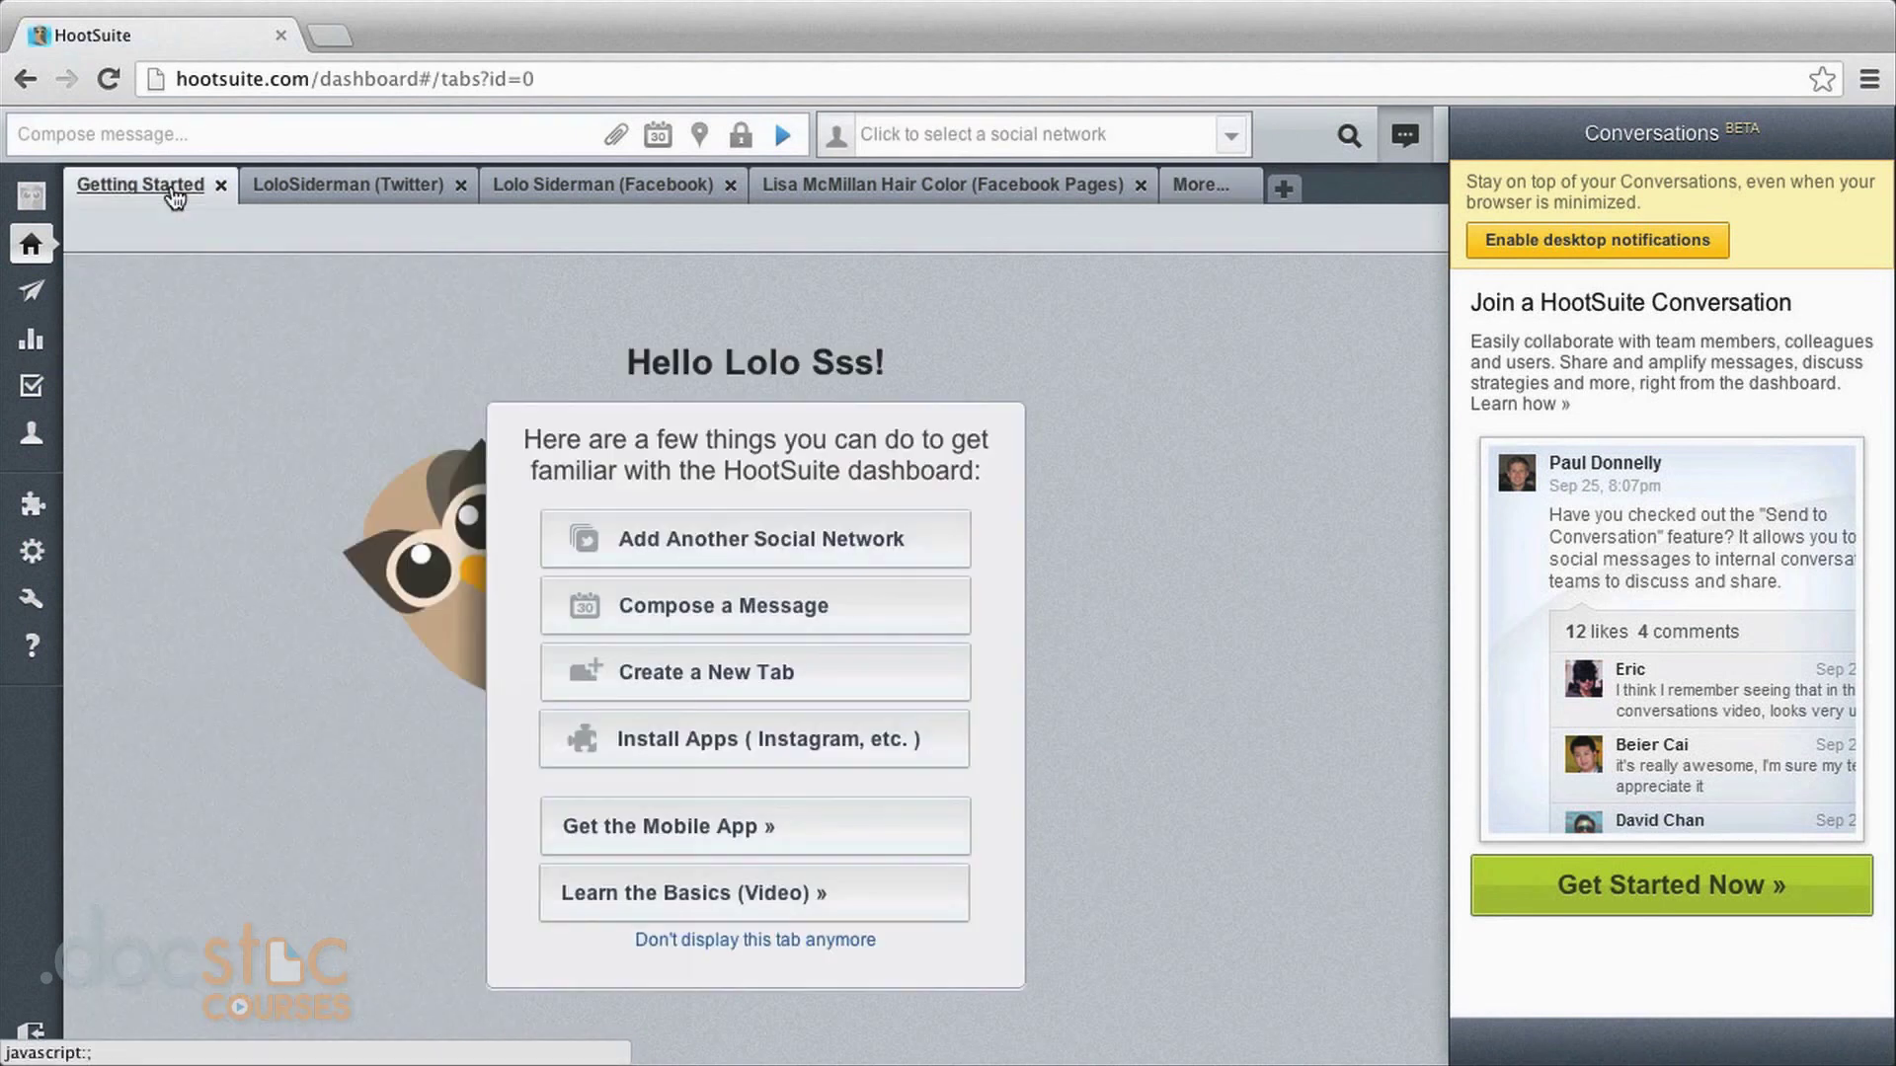